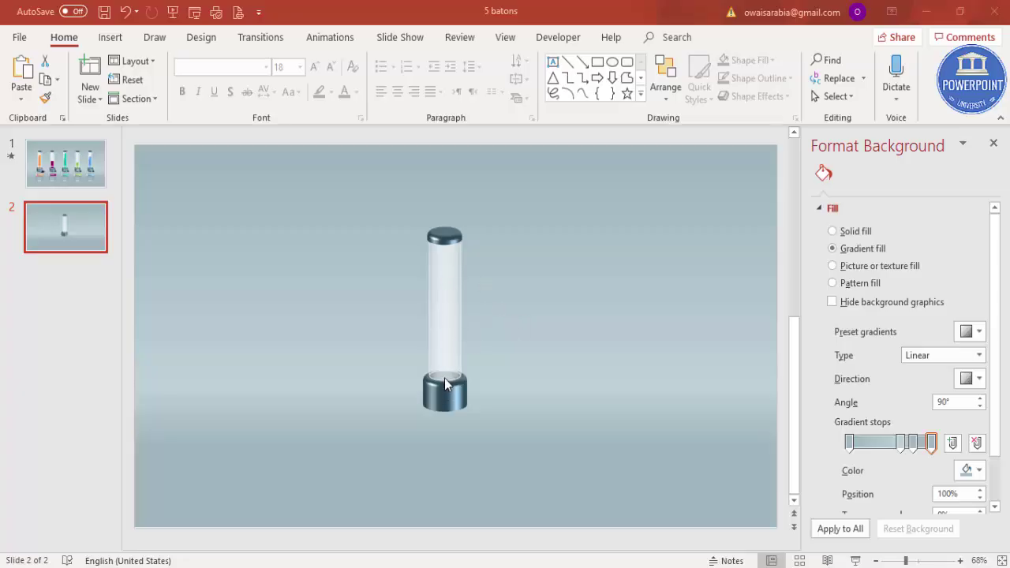
- Draw a rectangle about 2.38" high and 0.4" wide beside the glass tube and remove its outline
{"action": "left_click", "coordinate": [82, 41]}
{"action": "left_click", "coordinate": [111, 40]}
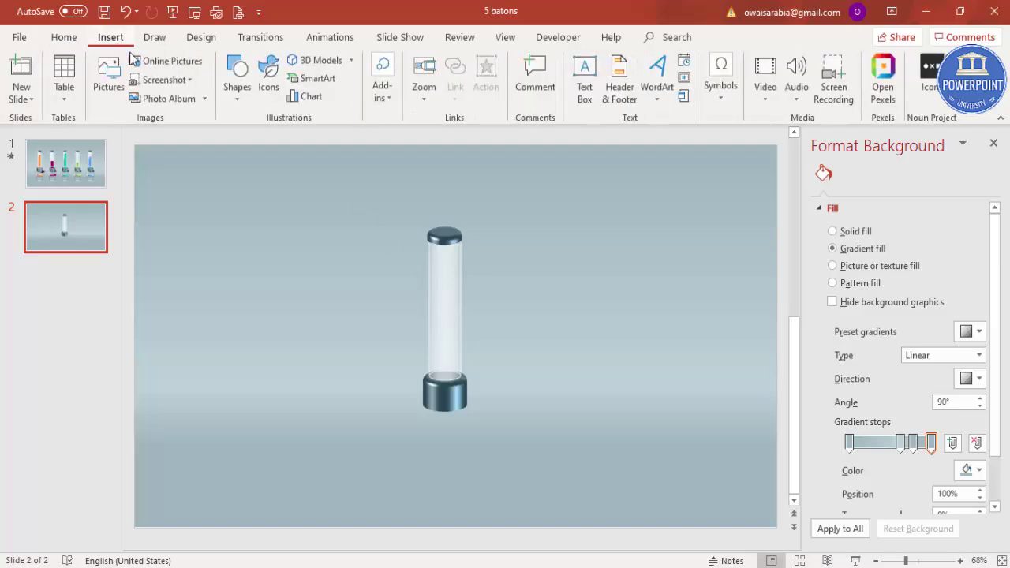
{"action": "left_click", "coordinate": [241, 100]}
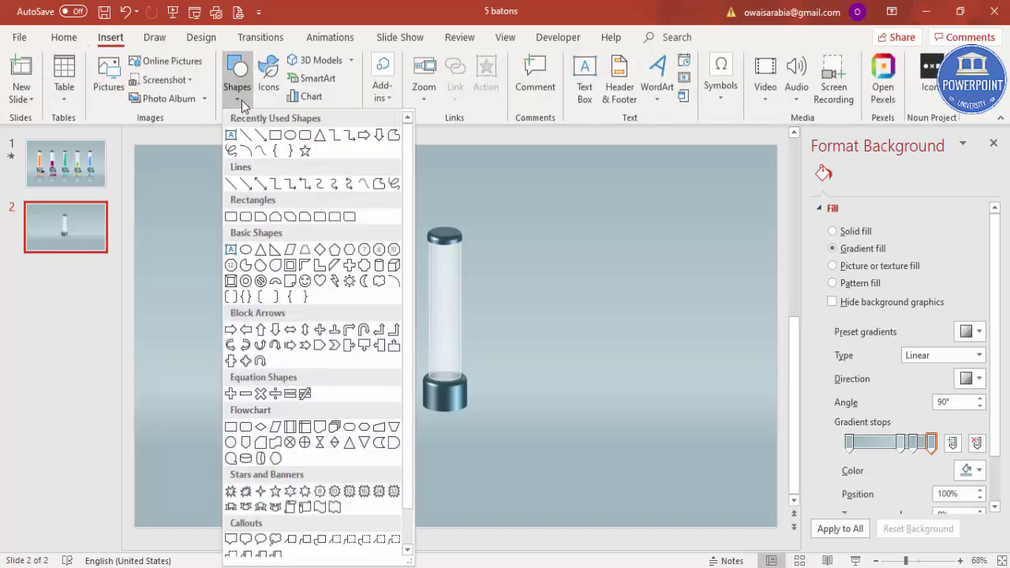
{"action": "left_click", "coordinate": [232, 219]}
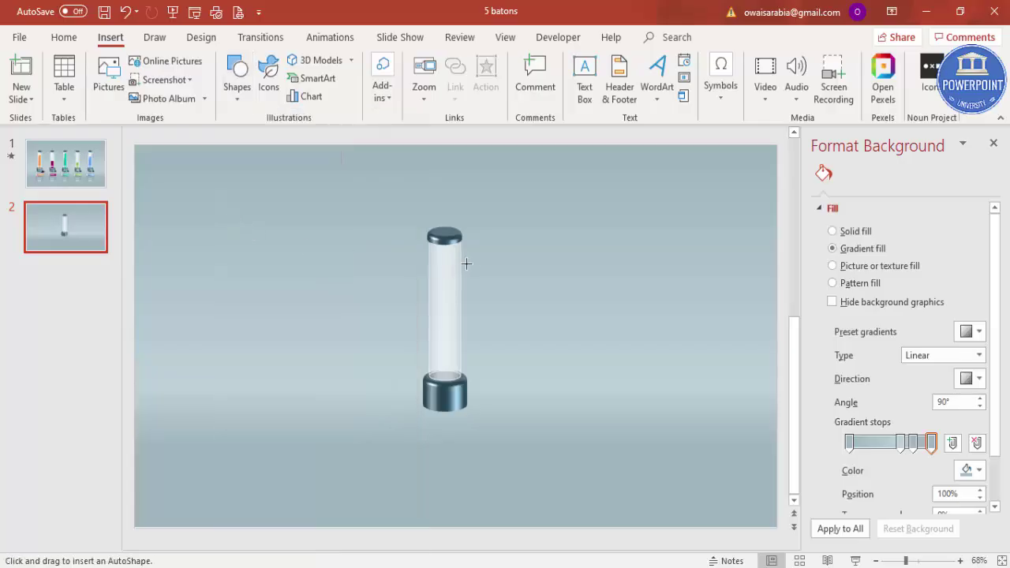
{"action": "mouse_move", "coordinate": [473, 257]}
{"action": "left_mouse_down"}
{"action": "mouse_move", "coordinate": [492, 378]}
{"action": "mouse_move", "coordinate": [446, 346]}
{"action": "mouse_move", "coordinate": [551, 333]}
{"action": "left_mouse_up"}
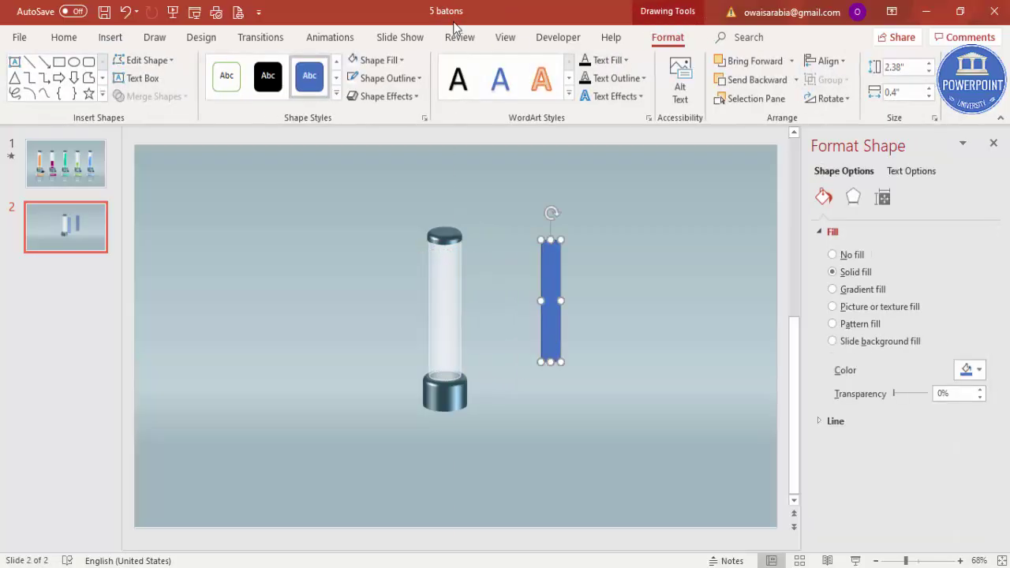
{"action": "left_click", "coordinate": [408, 78]}
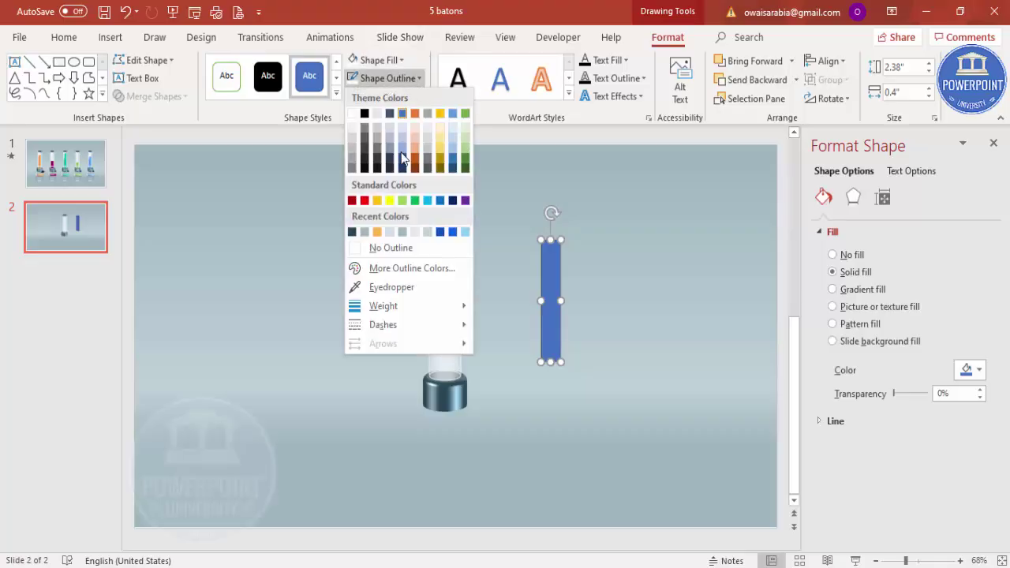
{"action": "left_click", "coordinate": [397, 250]}
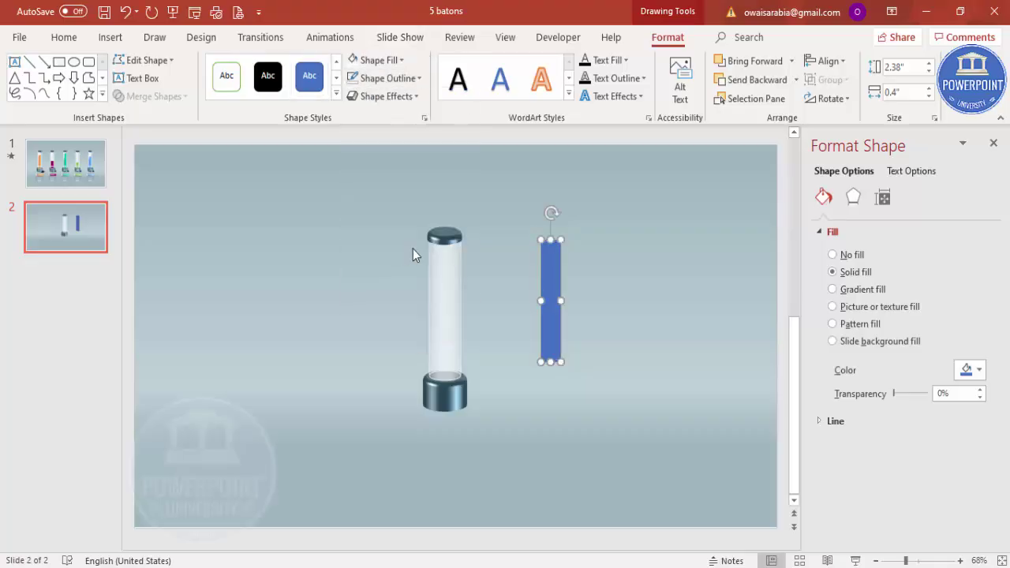
- Give the rectangle a gradient fill and delete one of the inner gradient stops, leaving three stops
{"action": "left_click", "coordinate": [866, 290]}
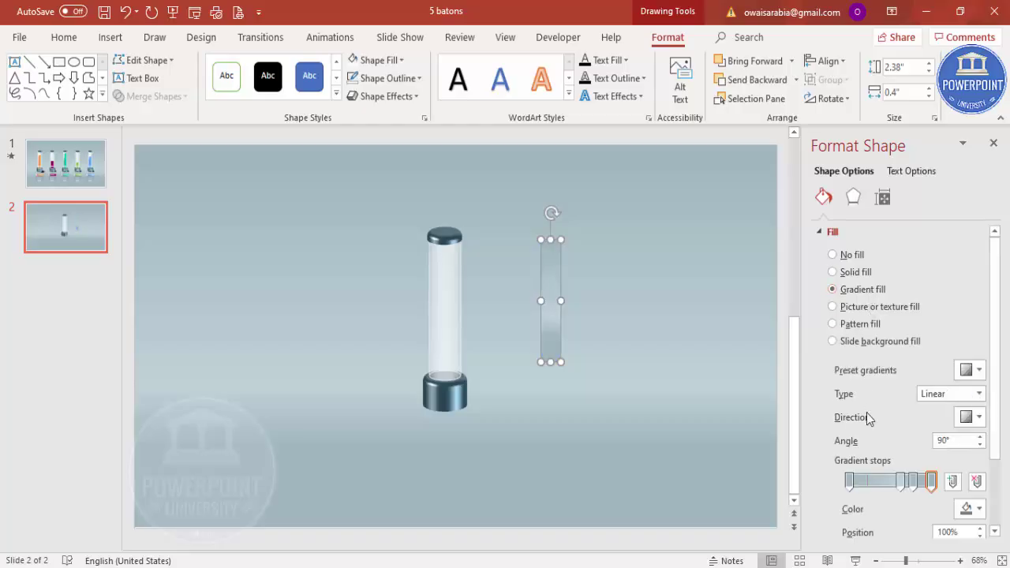
{"action": "left_click_drag", "start_coordinate": [902, 481], "coordinate": [928, 484]}
{"action": "left_click", "coordinate": [977, 481]}
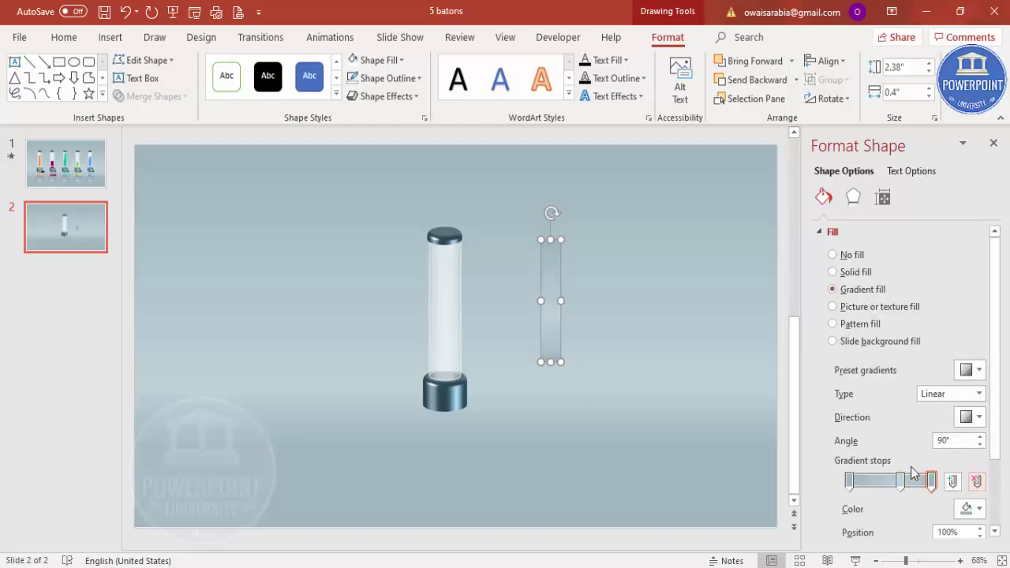
- Set the rectangle's first gradient stop, at 2%, to white
{"action": "left_click", "coordinate": [850, 482]}
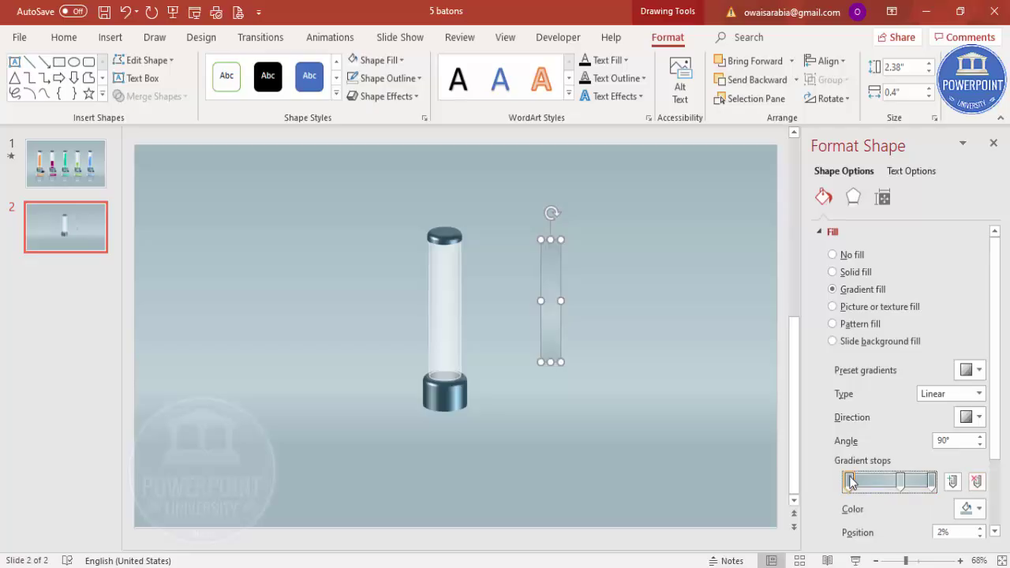
{"action": "left_click", "coordinate": [969, 509]}
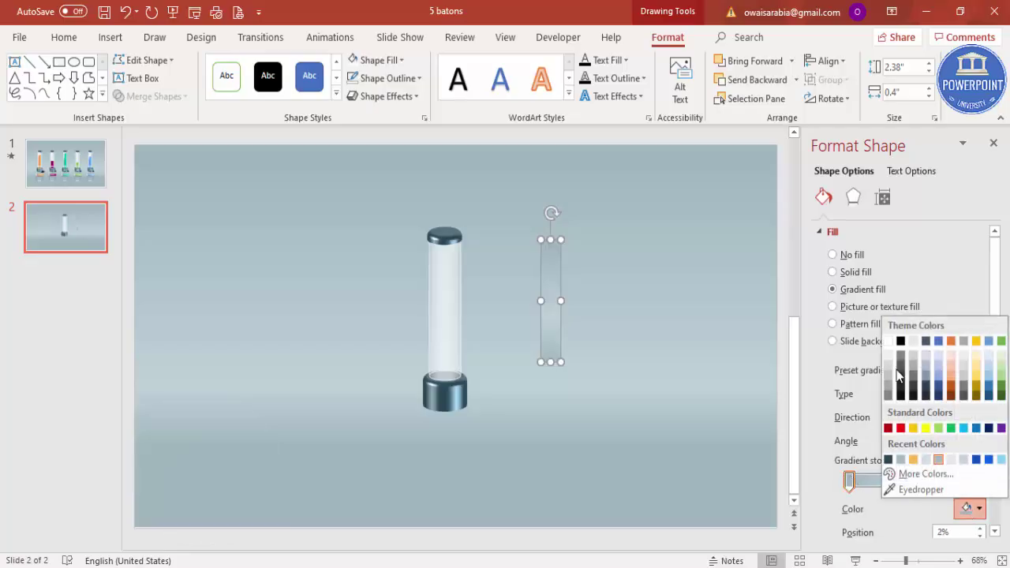
{"action": "left_click", "coordinate": [889, 340]}
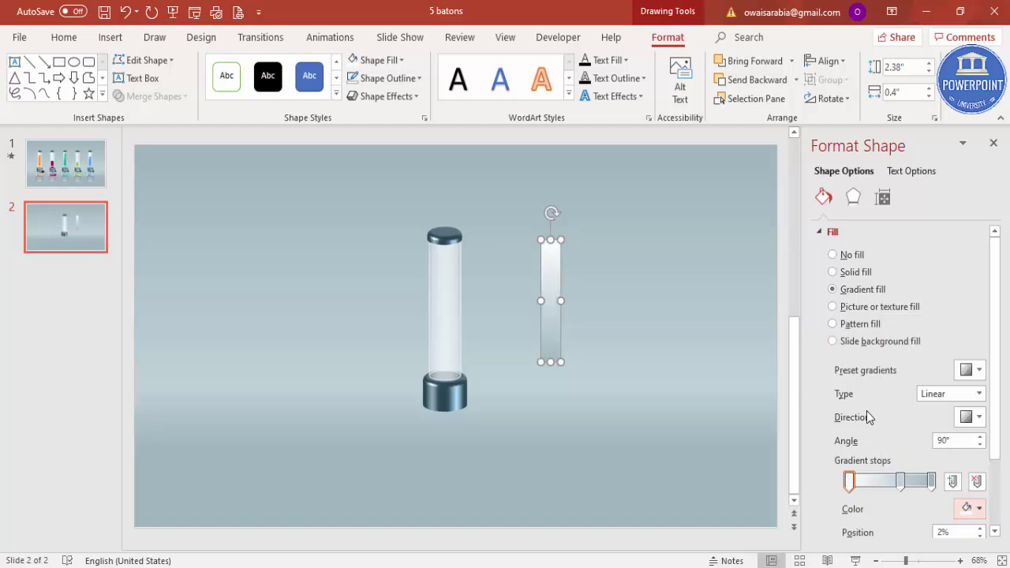
- Run the rectangle's linear gradient from left to right at 0° and place the middle stop at 34%
{"action": "left_click", "coordinate": [975, 417]}
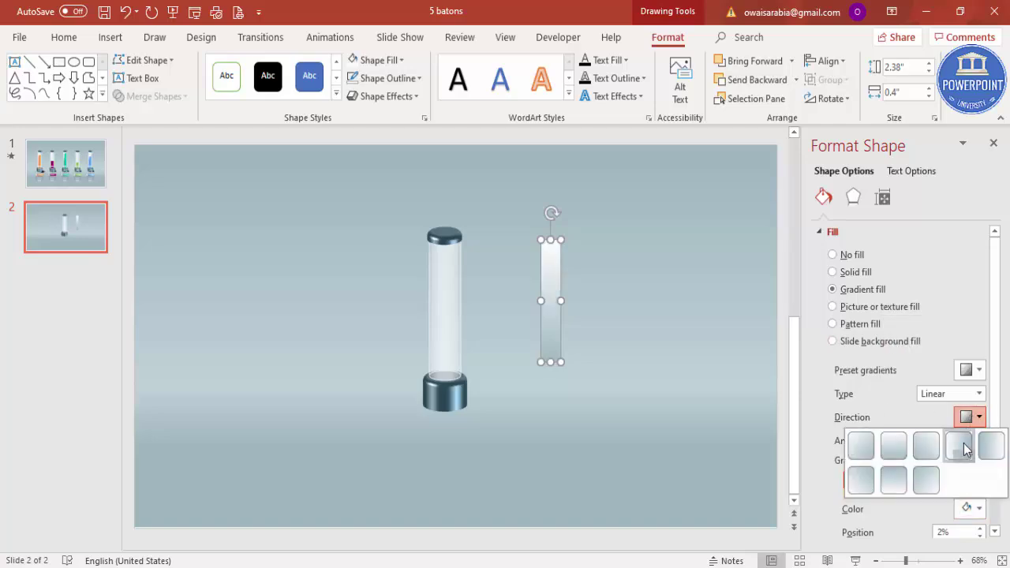
{"action": "left_click", "coordinate": [967, 447]}
{"action": "left_click_drag", "start_coordinate": [901, 483], "coordinate": [880, 489]}
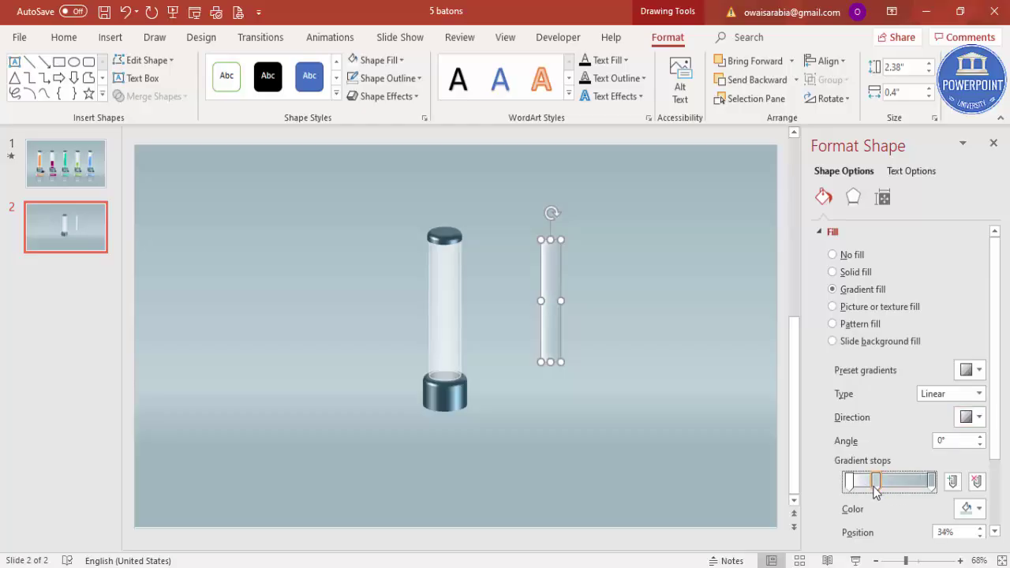
- Set the middle gradient stop at 34% to a dark orange-red from the standard colour palette
{"action": "left_click", "coordinate": [972, 509]}
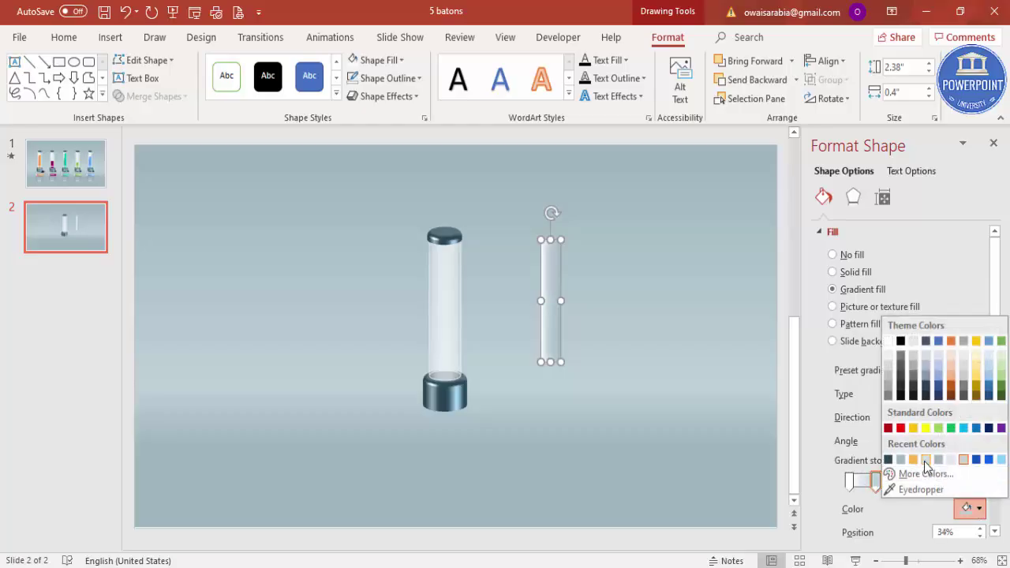
{"action": "left_click", "coordinate": [923, 474]}
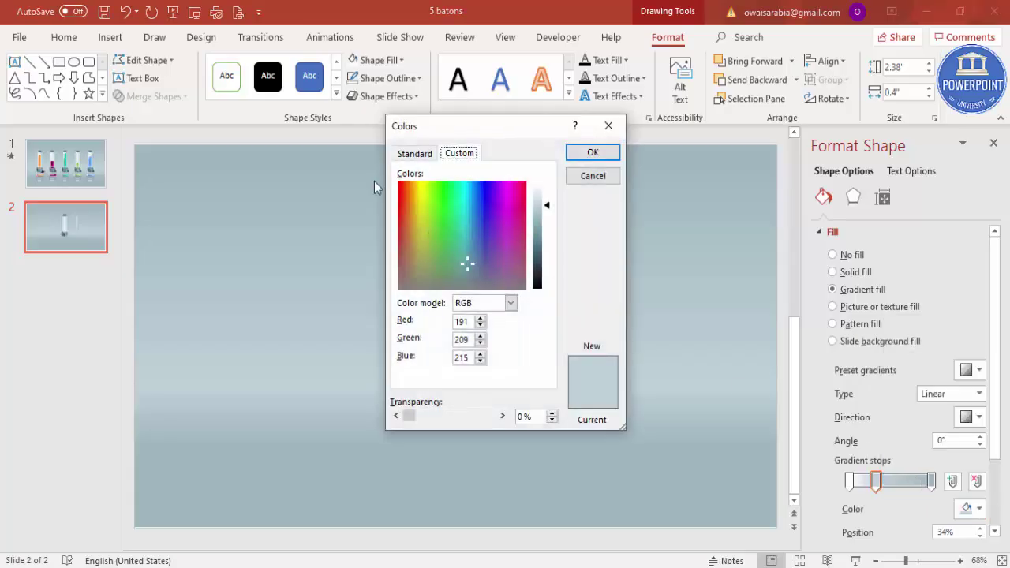
{"action": "left_click", "coordinate": [418, 153]}
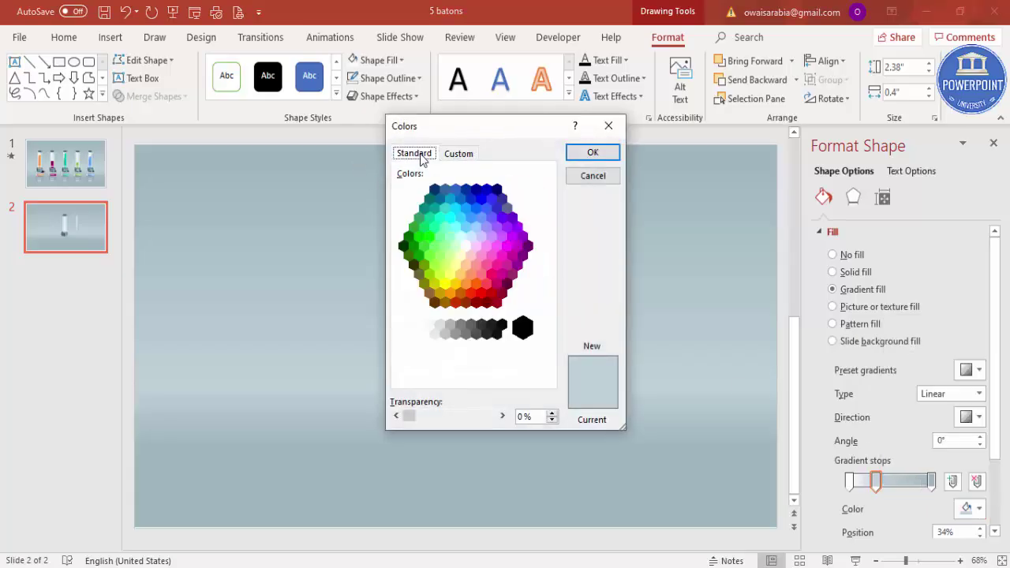
{"action": "left_click", "coordinate": [456, 303]}
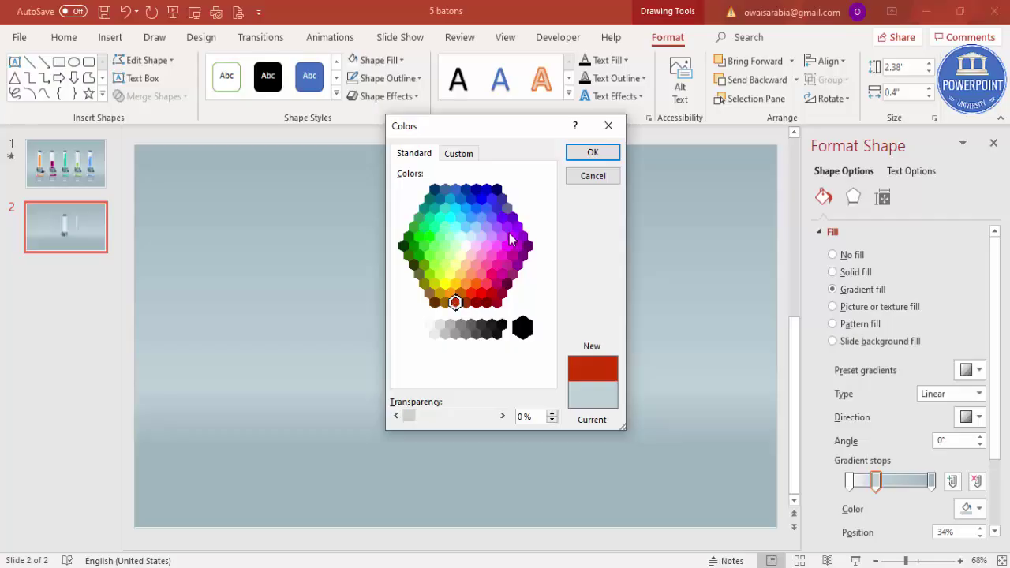
{"action": "left_click", "coordinate": [588, 156]}
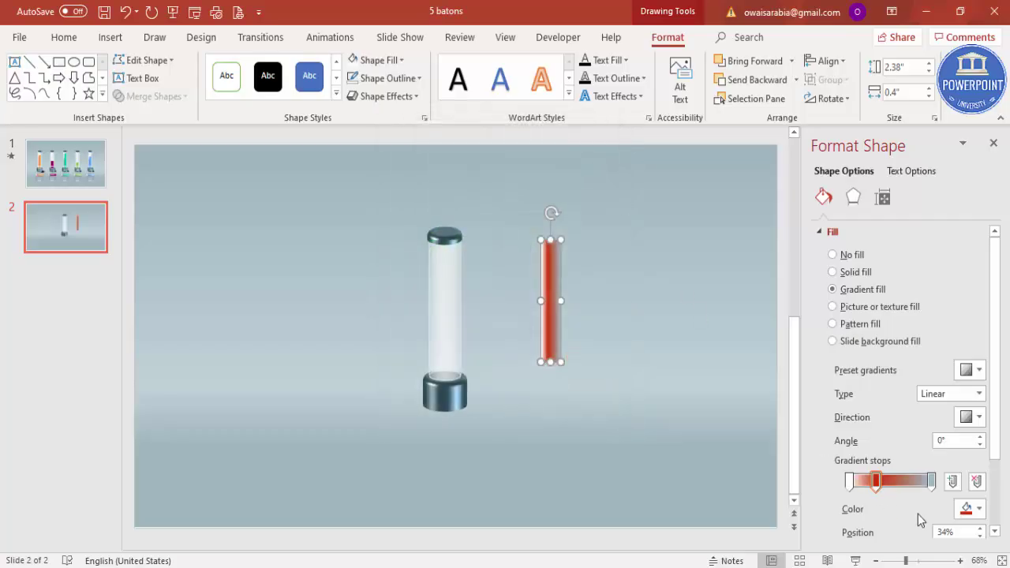
- Set the last gradient stop at 100% to orange from the standard colour palette
{"action": "left_click", "coordinate": [932, 481]}
{"action": "left_click", "coordinate": [970, 509]}
{"action": "left_click", "coordinate": [923, 474]}
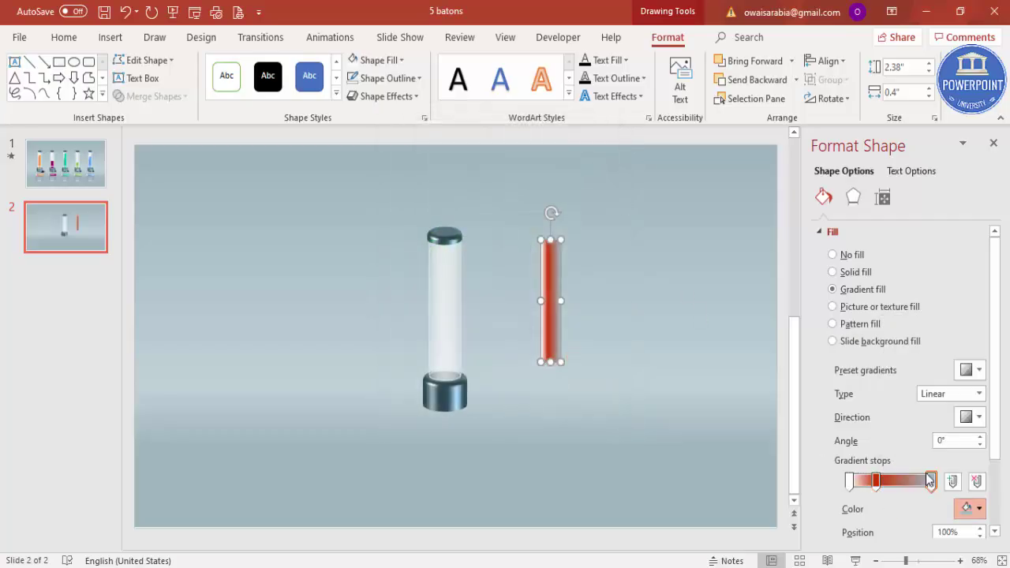
{"action": "left_click", "coordinate": [418, 155]}
{"action": "left_click", "coordinate": [451, 293]}
{"action": "left_click", "coordinate": [588, 153]}
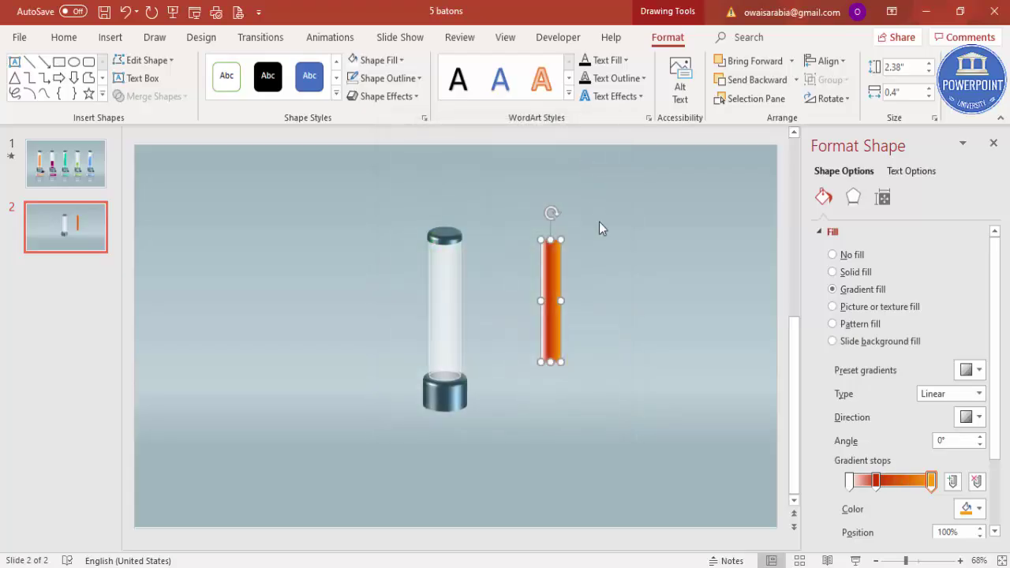
- Recolour the middle gradient stop at 34% with a slightly darker shade of the last stop's orange
{"action": "left_click", "coordinate": [875, 480]}
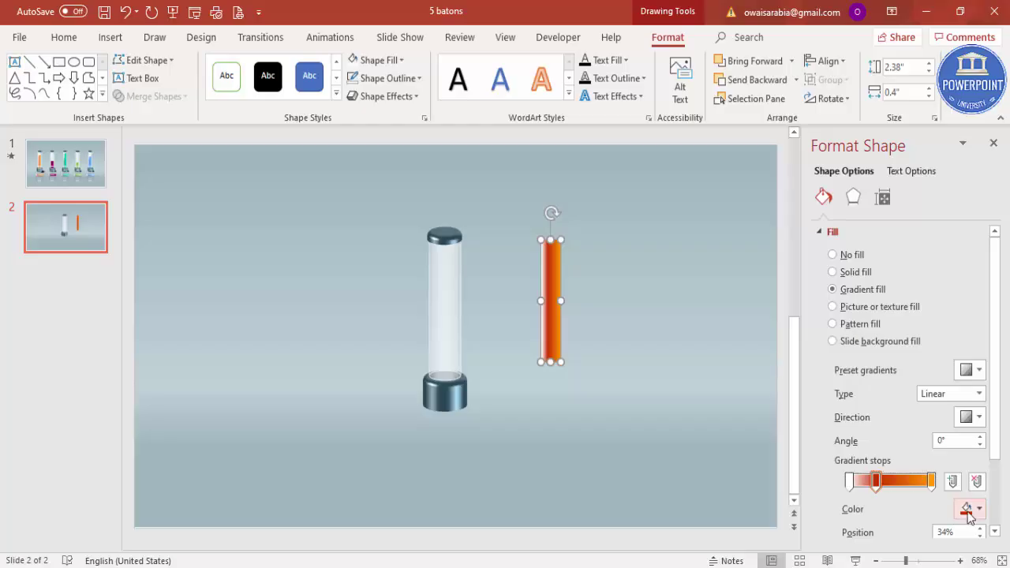
{"action": "left_click", "coordinate": [967, 509]}
{"action": "left_click", "coordinate": [888, 459]}
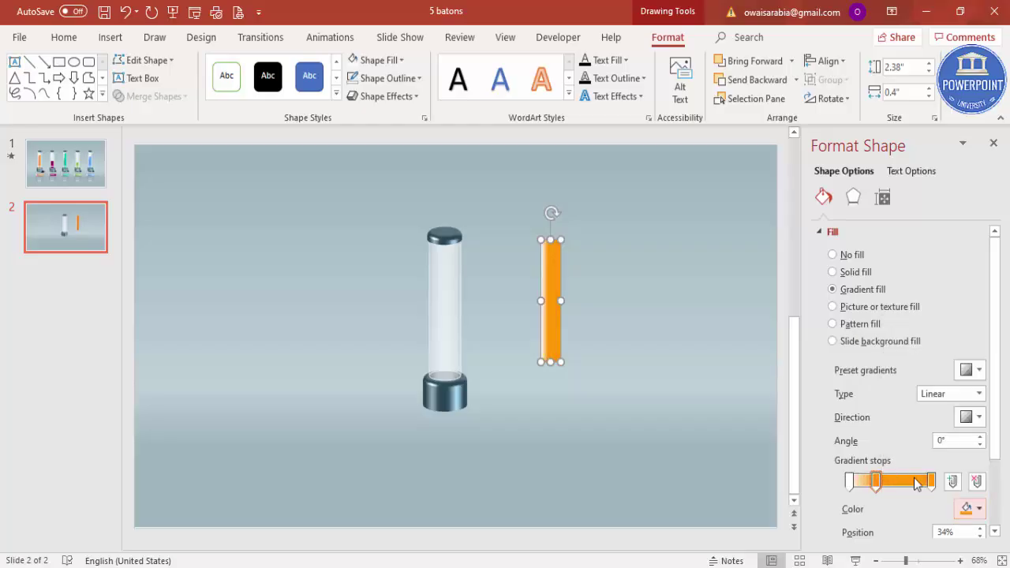
{"action": "left_click", "coordinate": [967, 509]}
{"action": "left_click", "coordinate": [907, 471]}
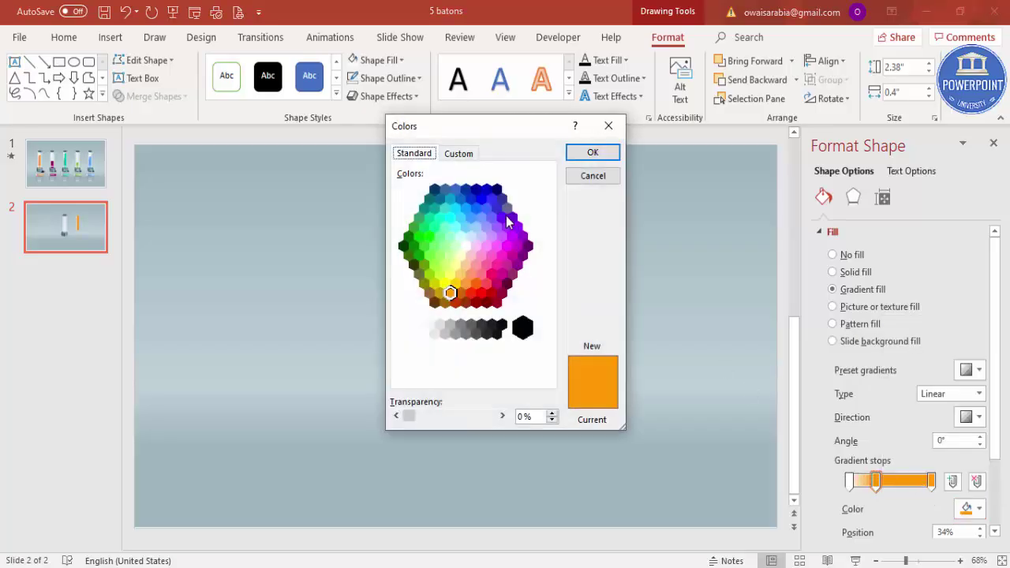
{"action": "left_click", "coordinate": [462, 154]}
{"action": "left_click_drag", "start_coordinate": [550, 235], "coordinate": [549, 244]}
{"action": "left_click", "coordinate": [593, 153]}
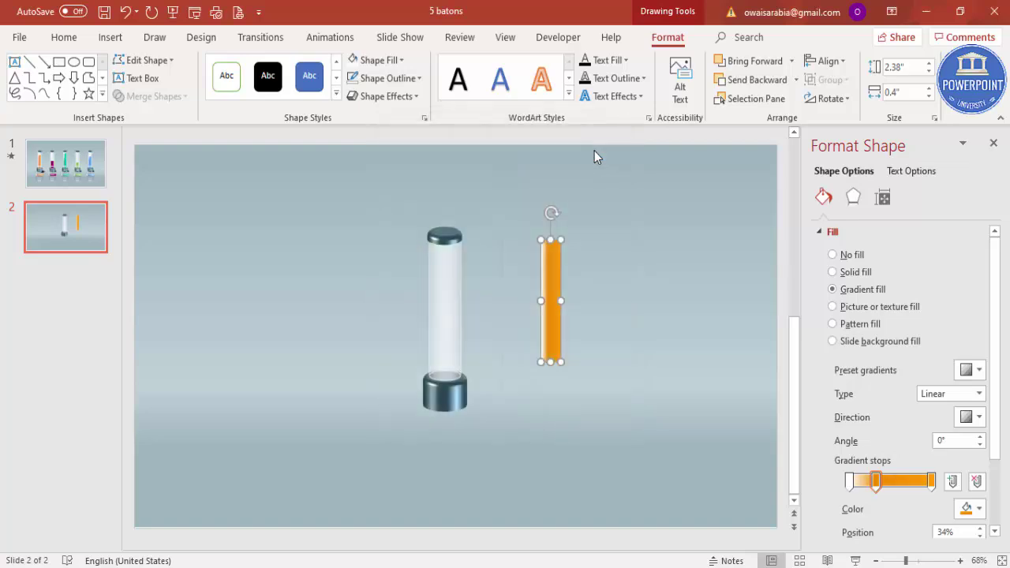
- Place the orange bar centred inside the glass tube, with its lower end on the tube's base
{"action": "left_click", "coordinate": [604, 276]}
{"action": "left_click", "coordinate": [547, 289]}
{"action": "left_click_drag", "start_coordinate": [548, 289], "coordinate": [441, 301]}
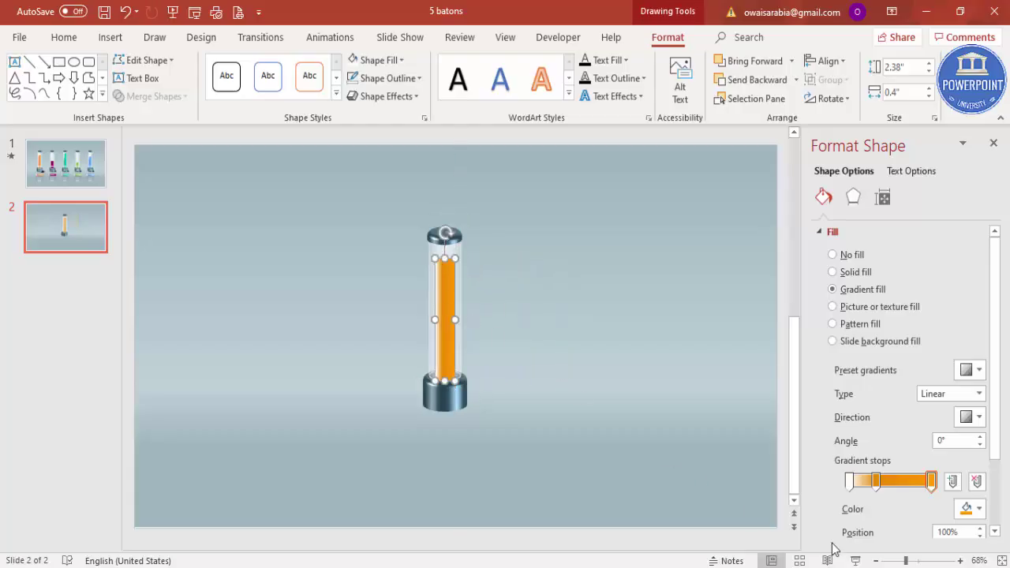
{"action": "left_click", "coordinate": [927, 560]}
{"action": "left_click_drag", "start_coordinate": [465, 429], "coordinate": [465, 420]}
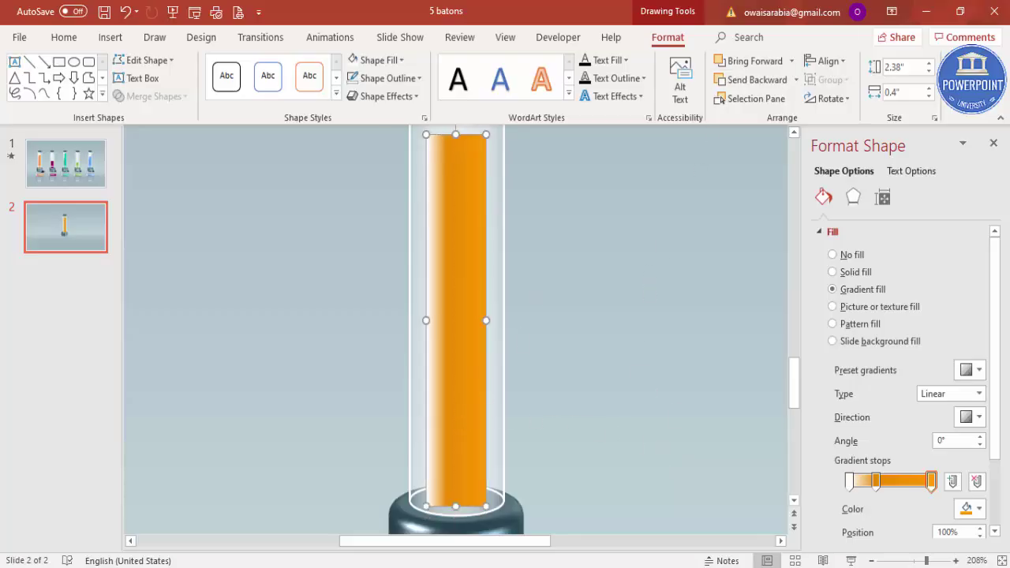
{"action": "left_click", "coordinate": [871, 560]}
{"action": "left_click", "coordinate": [871, 560]}
{"action": "left_click", "coordinate": [871, 560]}
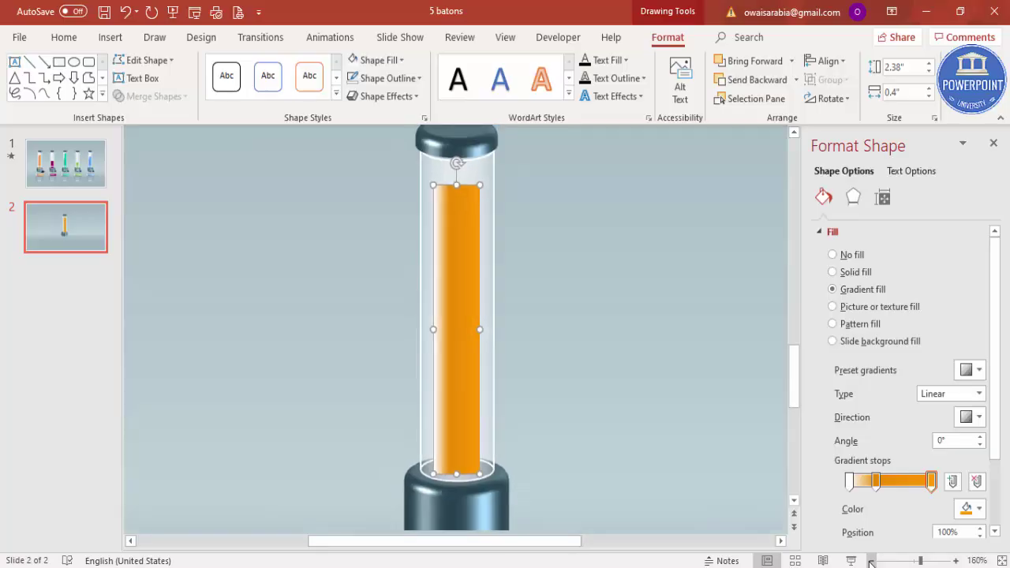
{"action": "left_click", "coordinate": [871, 561]}
{"action": "left_click", "coordinate": [871, 560]}
{"action": "left_click", "coordinate": [871, 560]}
{"action": "left_click", "coordinate": [871, 560]}
{"action": "left_click", "coordinate": [575, 412]}
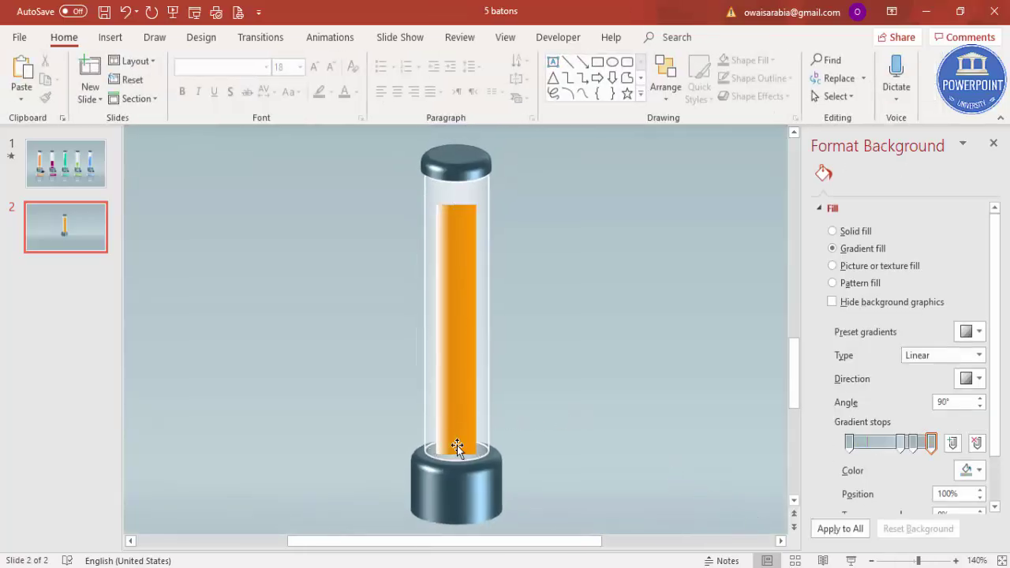
- Set the orange bar beside the tube and edit its points to curve the bottom edge slightly downward
{"action": "left_click_drag", "start_coordinate": [454, 411], "coordinate": [549, 390]}
{"action": "right_click", "coordinate": [549, 390]}
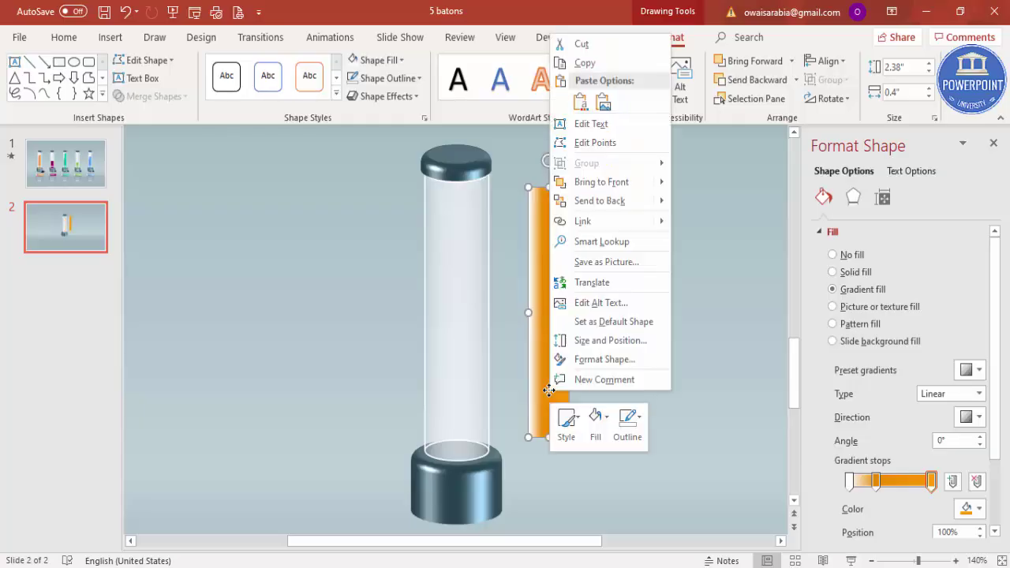
{"action": "left_click", "coordinate": [595, 142]}
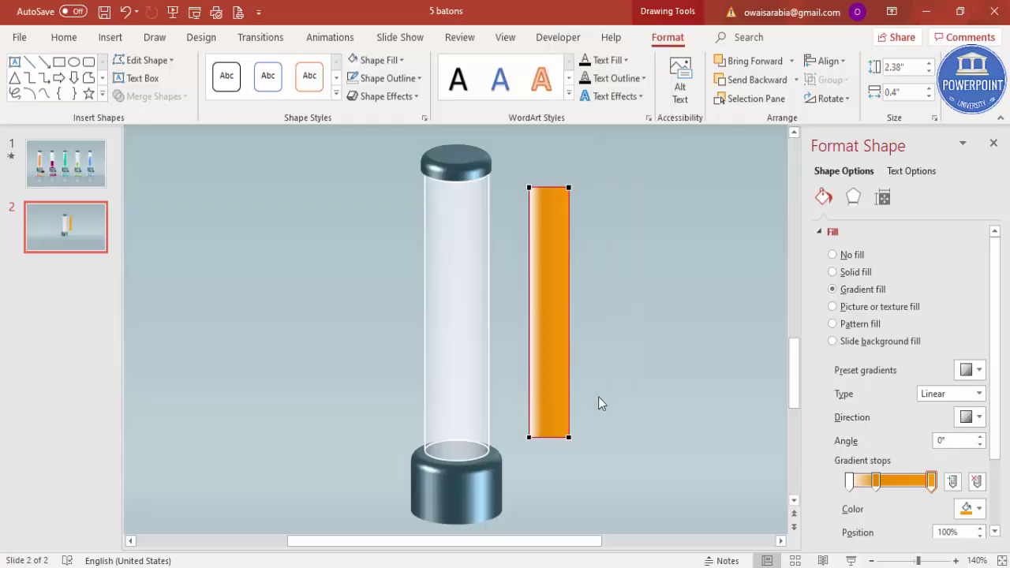
{"action": "left_click", "coordinate": [569, 436]}
{"action": "left_click_drag", "start_coordinate": [554, 439], "coordinate": [555, 443]}
{"action": "left_click", "coordinate": [528, 438]}
{"action": "left_click_drag", "start_coordinate": [543, 438], "coordinate": [545, 445]}
{"action": "left_click", "coordinate": [598, 422]}
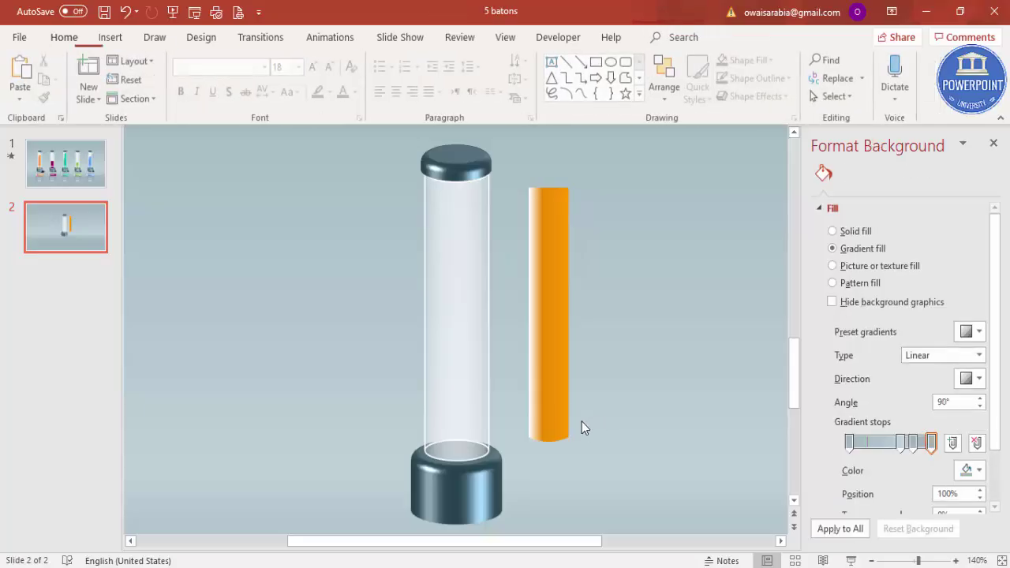
- Move the curved orange bar back into the centre of the glass tube and fit the slide to the window
{"action": "left_click", "coordinate": [557, 402]}
{"action": "left_click_drag", "start_coordinate": [537, 400], "coordinate": [456, 414]}
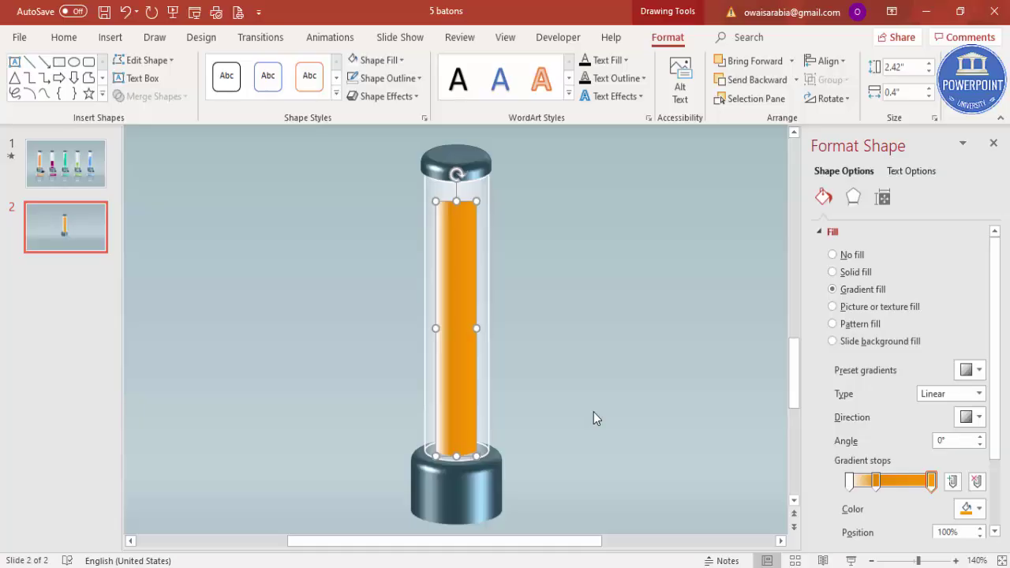
{"action": "left_click", "coordinate": [593, 411]}
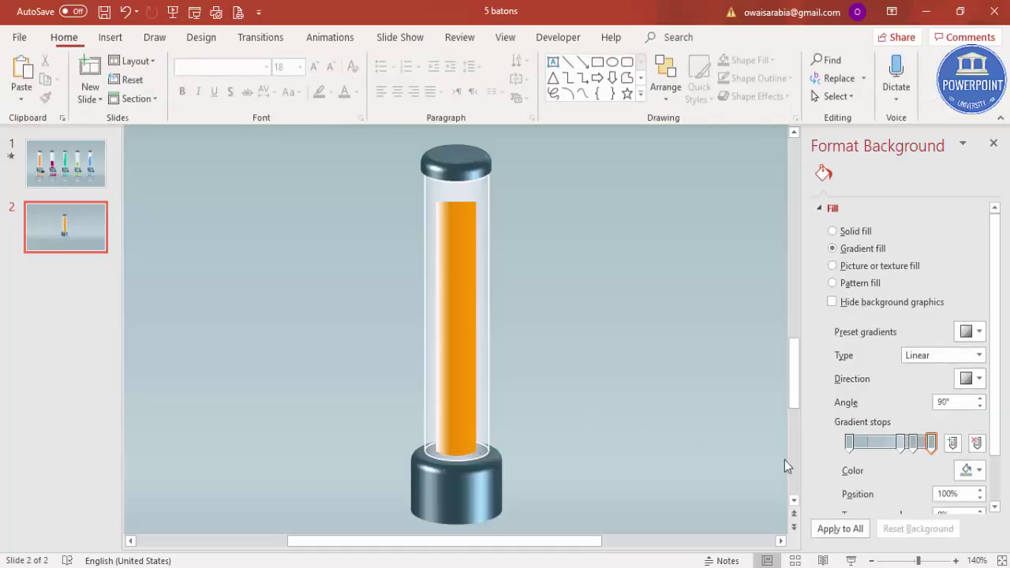
{"action": "left_click", "coordinate": [1001, 560]}
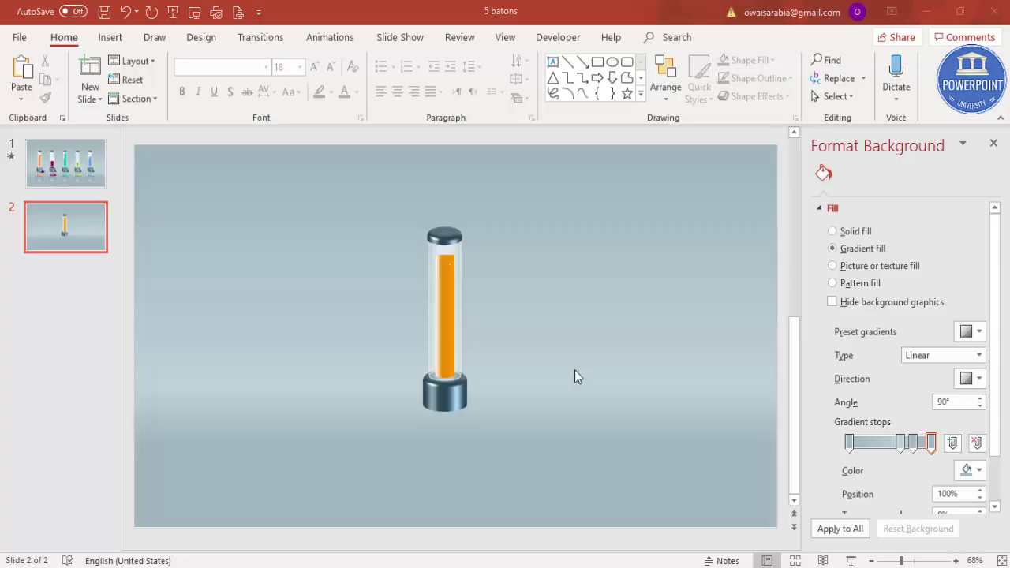
- Set the orange bar beside the tube and edit its points, raising the upper-left corner slightly so the top edge slants
{"action": "left_click_drag", "start_coordinate": [444, 291], "coordinate": [530, 270]}
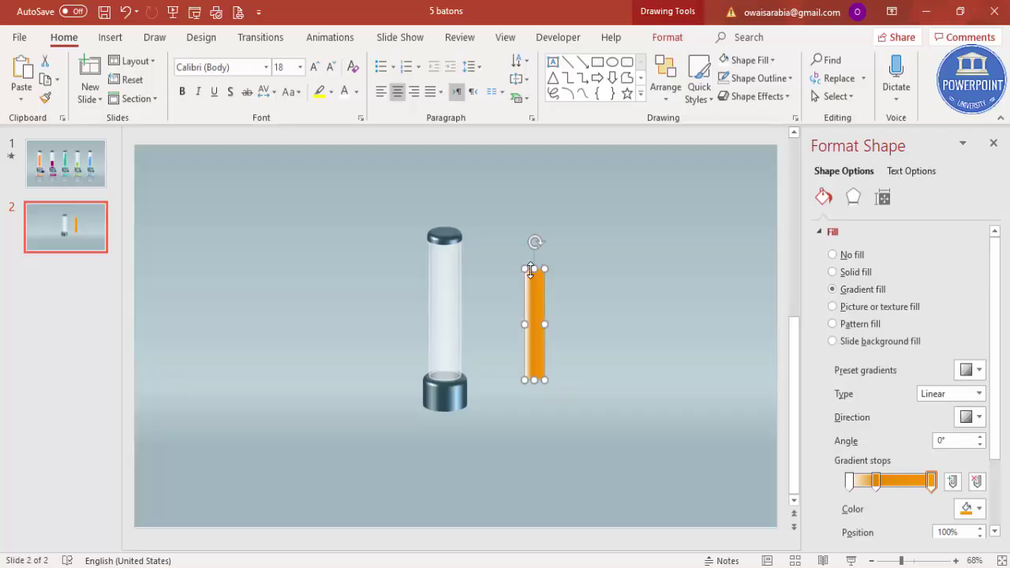
{"action": "left_click", "coordinate": [921, 561]}
{"action": "right_click", "coordinate": [460, 237]}
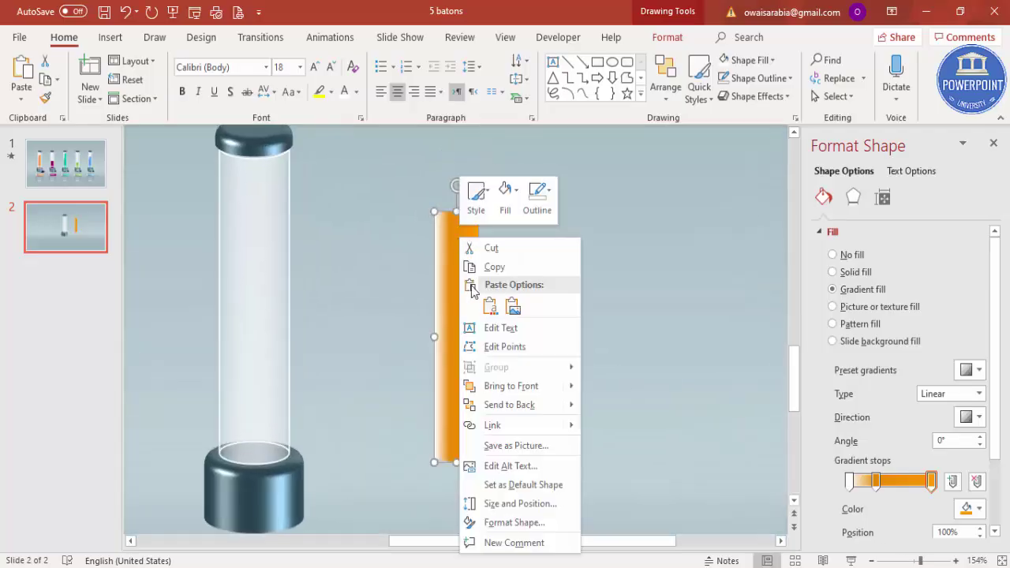
{"action": "left_click", "coordinate": [519, 349]}
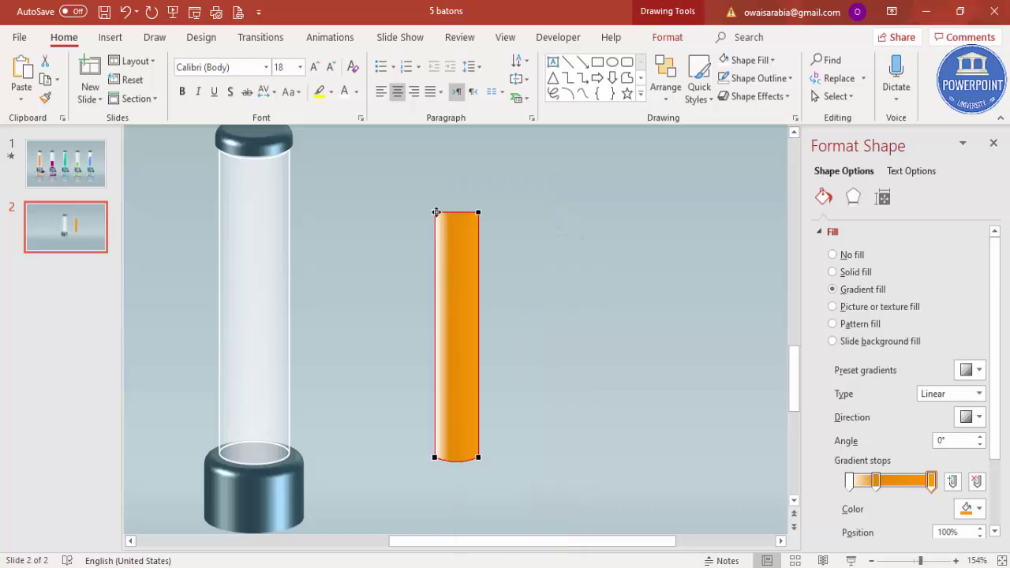
{"action": "left_click_drag", "start_coordinate": [435, 211], "coordinate": [435, 205]}
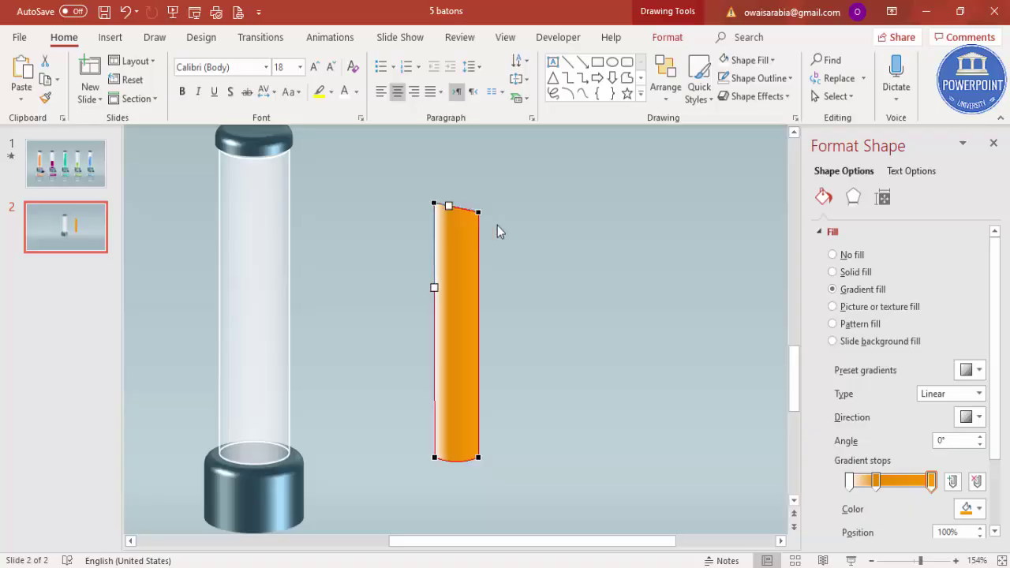
{"action": "left_click", "coordinate": [526, 234]}
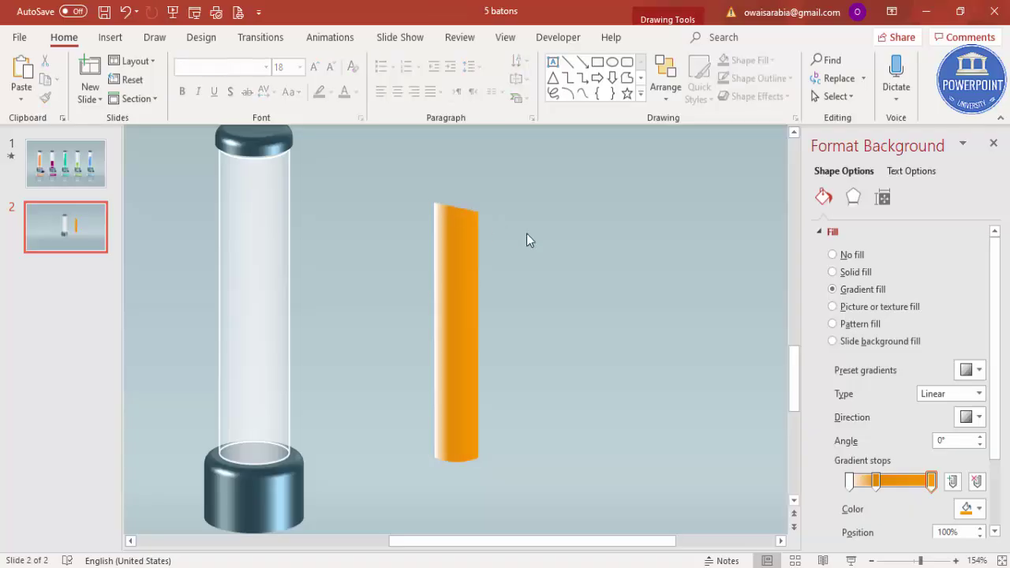
- Draw a flat oval about 0.41" wide and 0.11" high over the orange bar's upper-right corner and remove its outline
{"action": "left_click", "coordinate": [110, 37]}
{"action": "left_click", "coordinate": [237, 79]}
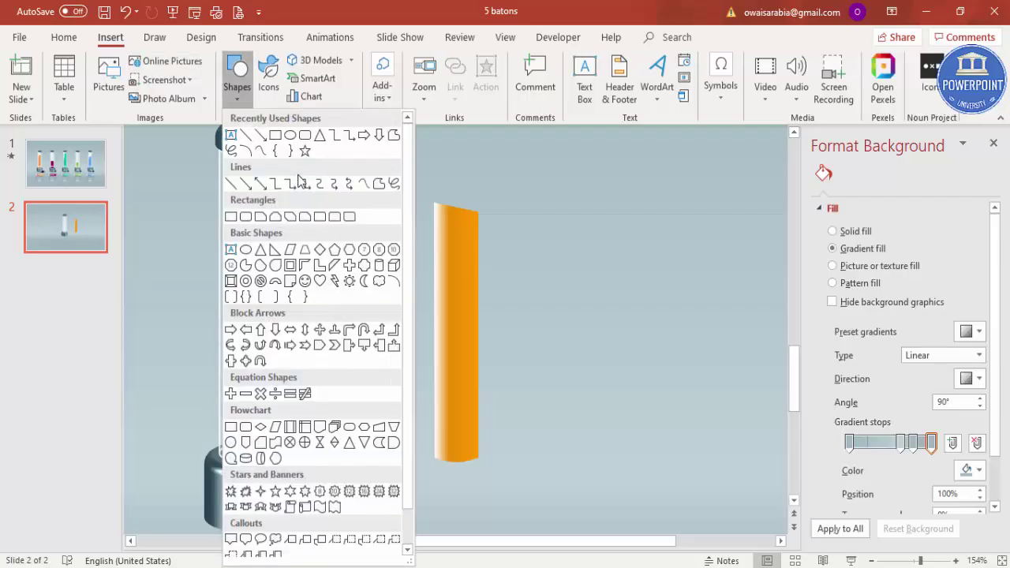
{"action": "left_click", "coordinate": [245, 249]}
{"action": "left_click_drag", "start_coordinate": [498, 204], "coordinate": [453, 213]}
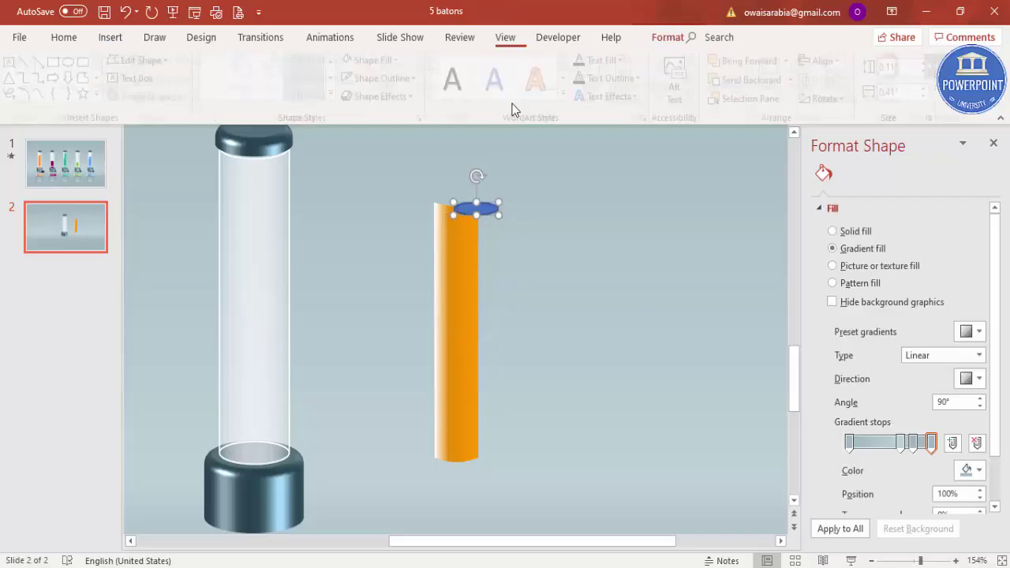
{"action": "left_click", "coordinate": [407, 80]}
{"action": "left_click", "coordinate": [380, 245]}
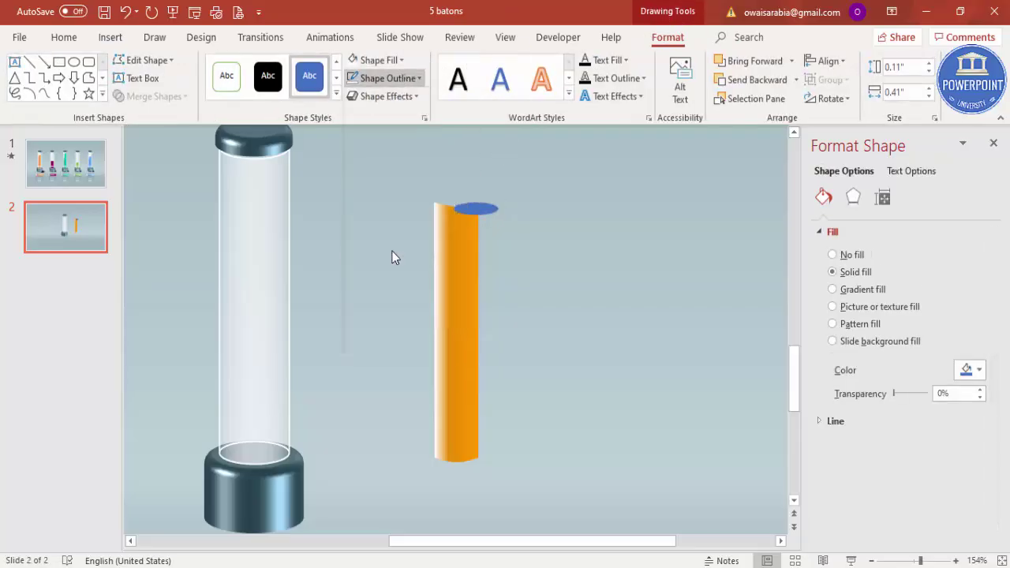
- Fill the oval with the recent dark red, fit it to about 0.29" by 0.12" at the bar's slanted top, and send it behind the bar
{"action": "left_click", "coordinate": [394, 60]}
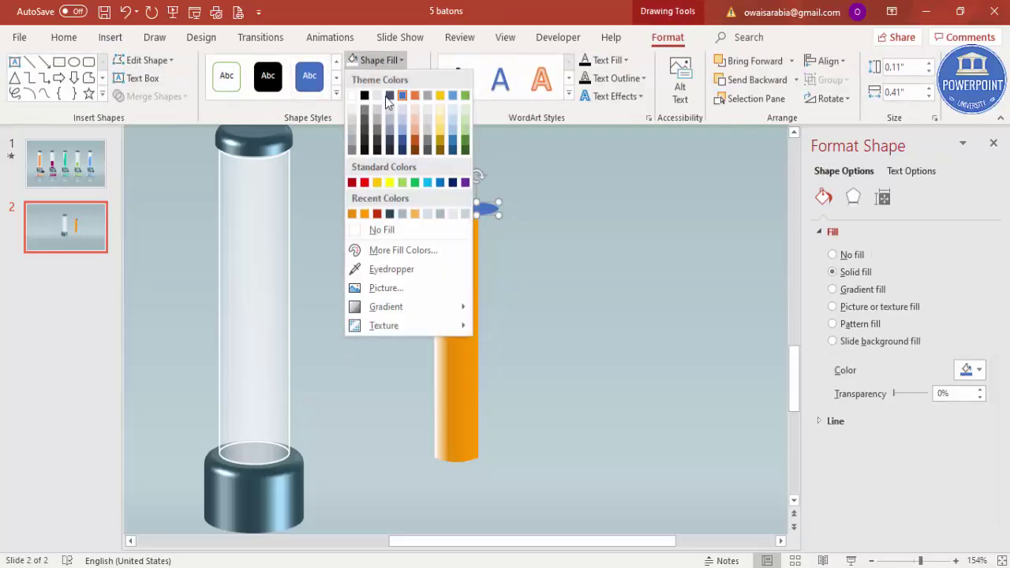
{"action": "left_click", "coordinate": [377, 214]}
{"action": "left_click_drag", "start_coordinate": [488, 215], "coordinate": [465, 202]}
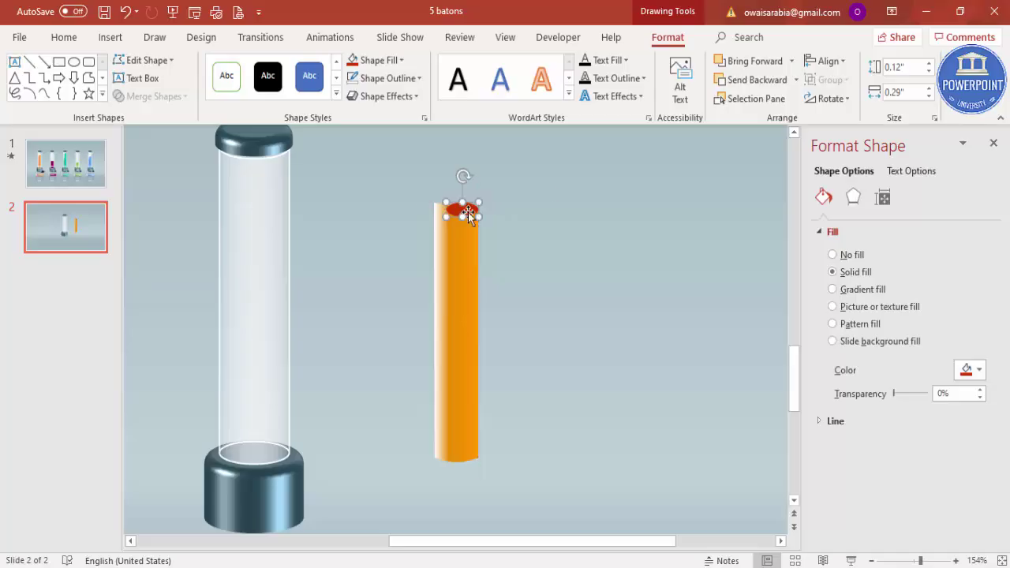
{"action": "left_click", "coordinate": [796, 80]}
{"action": "left_click", "coordinate": [760, 118]}
{"action": "left_click", "coordinate": [646, 180]}
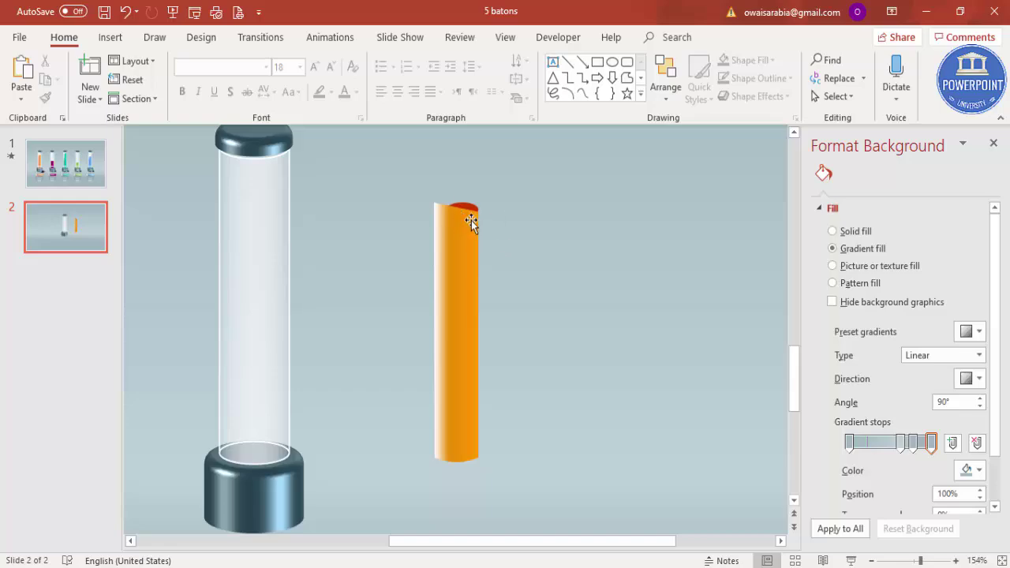
- Group the orange bar and the red oval into one object
{"action": "left_click_drag", "start_coordinate": [476, 319], "coordinate": [476, 313]}
{"action": "left_click", "coordinate": [412, 193]}
{"action": "left_click_drag", "start_coordinate": [393, 161], "coordinate": [605, 541]}
{"action": "key", "text": "ctrl+g"}
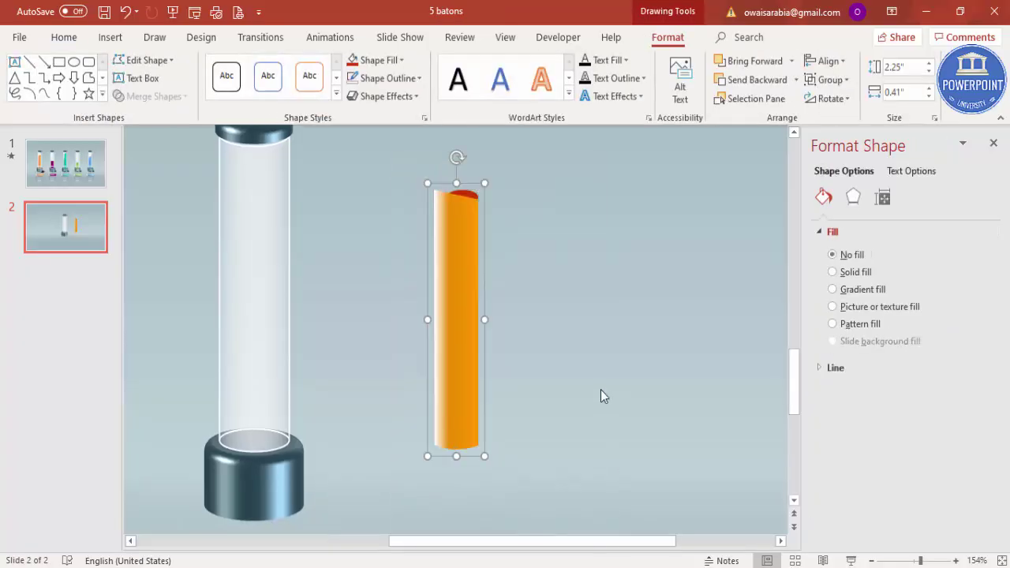
- Move the grouped liquid into the centre of the glass tube with its lower end on the base, and fit the slide to the window
{"action": "left_click_drag", "start_coordinate": [452, 242], "coordinate": [263, 239]}
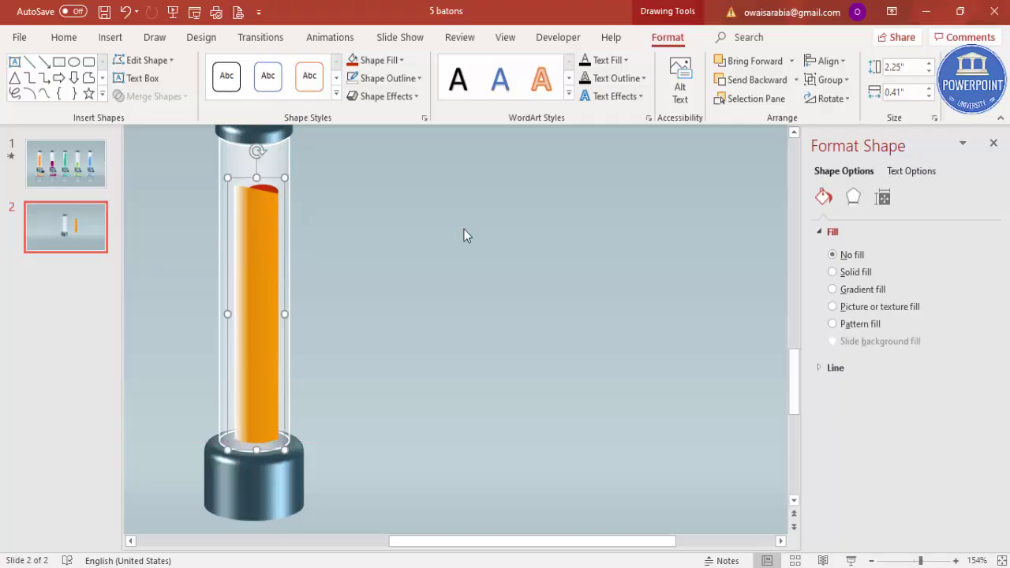
{"action": "key", "text": "ctrl+Left"}
{"action": "key", "text": "ctrl+Left"}
{"action": "key", "text": "ctrl+Left"}
{"action": "key", "text": "ctrl+Down"}
{"action": "key", "text": "ctrl+Down"}
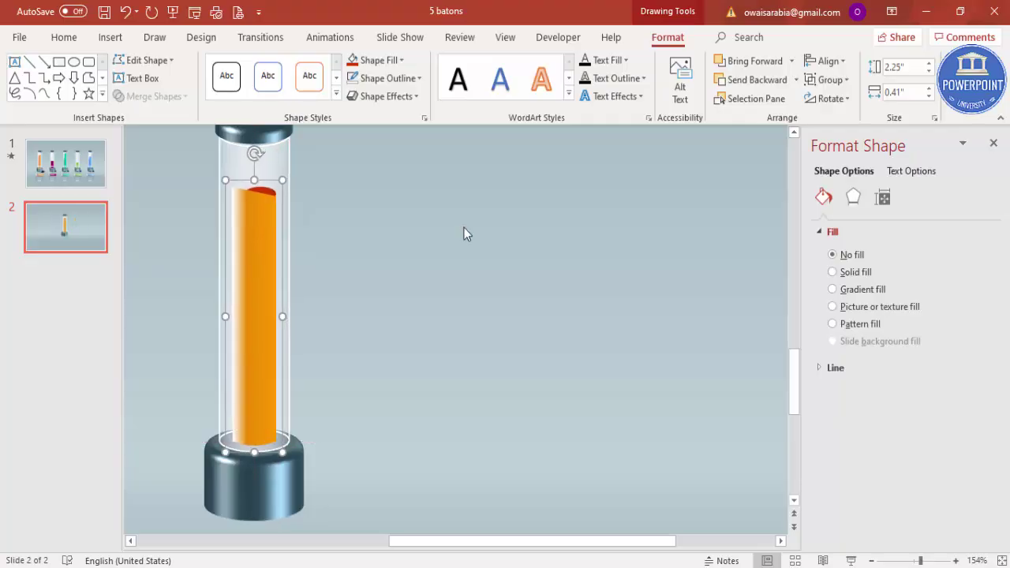
{"action": "left_click", "coordinate": [998, 560]}
{"action": "left_click", "coordinate": [564, 292]}
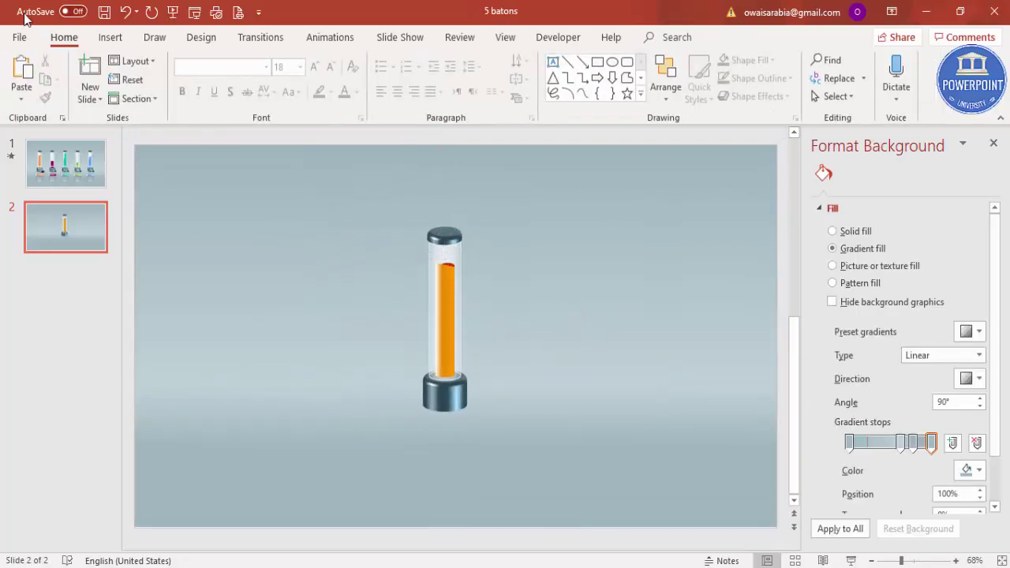
- Add a text box reading "80%" beside the tube, with centred white text
{"action": "left_click", "coordinate": [111, 37]}
{"action": "left_click", "coordinate": [584, 79]}
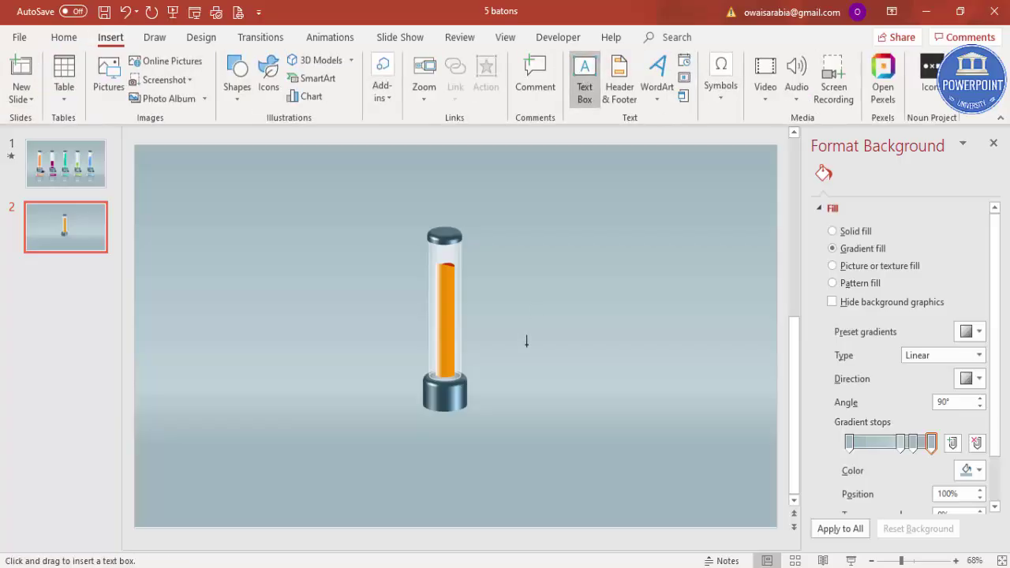
{"action": "left_click_drag", "start_coordinate": [523, 352], "coordinate": [590, 376]}
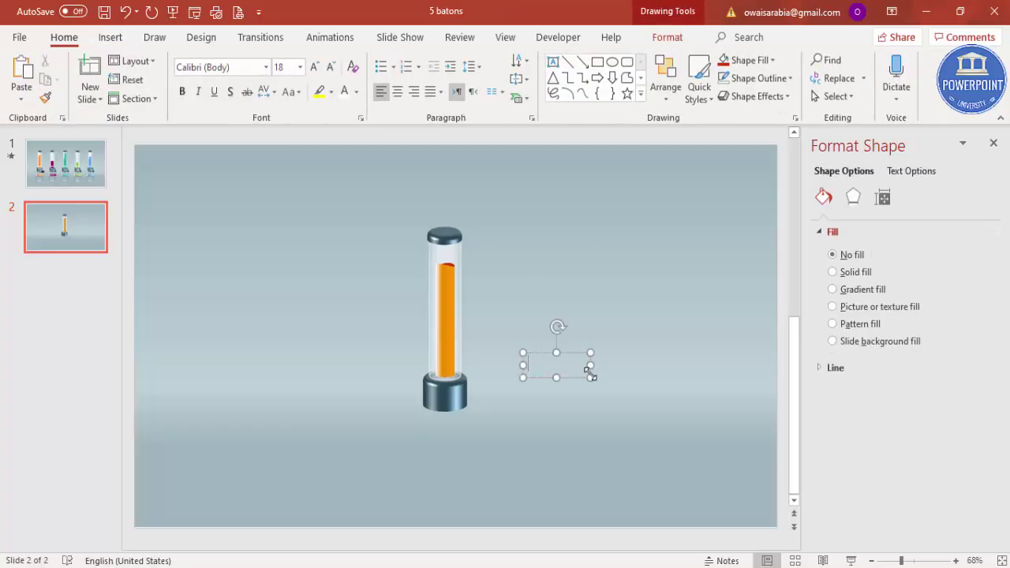
{"action": "type", "text": "80%"}
{"action": "left_click", "coordinate": [586, 372]}
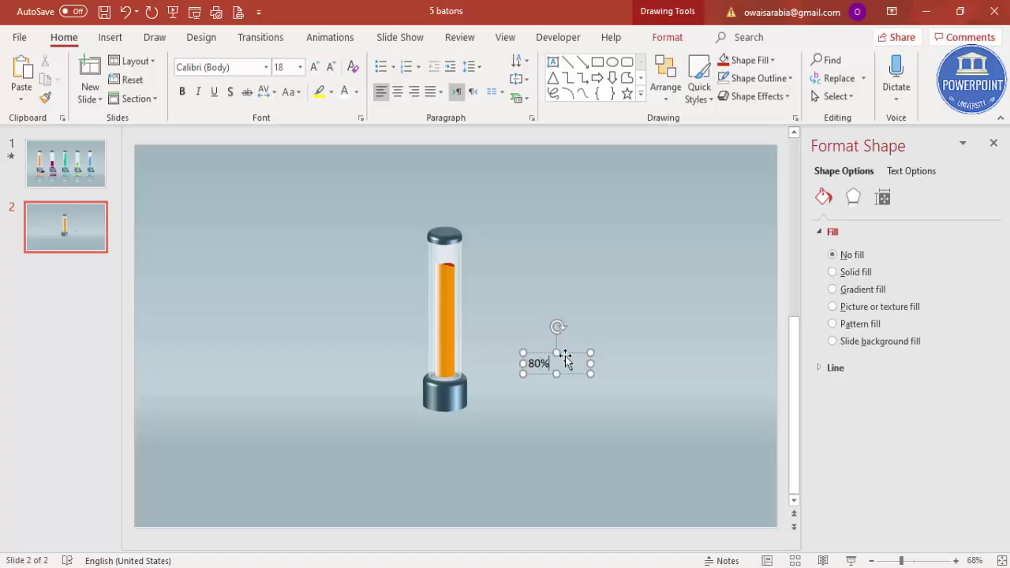
{"action": "left_click", "coordinate": [400, 94]}
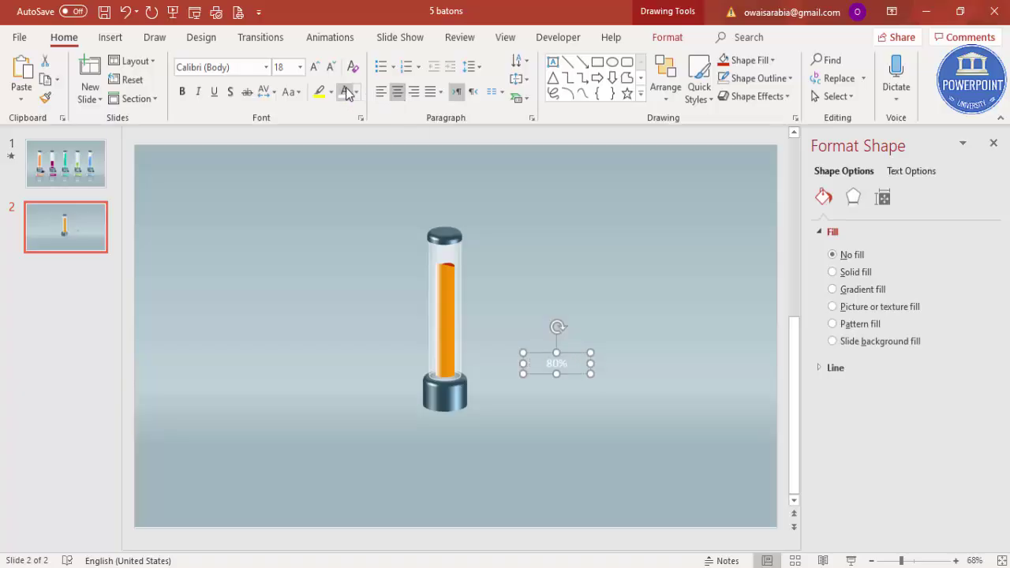
- Set the 80% label in Impact at size 16 and place it over the lower end of the orange liquid
{"action": "left_click", "coordinate": [247, 67]}
{"action": "type", "text": "Impact"}
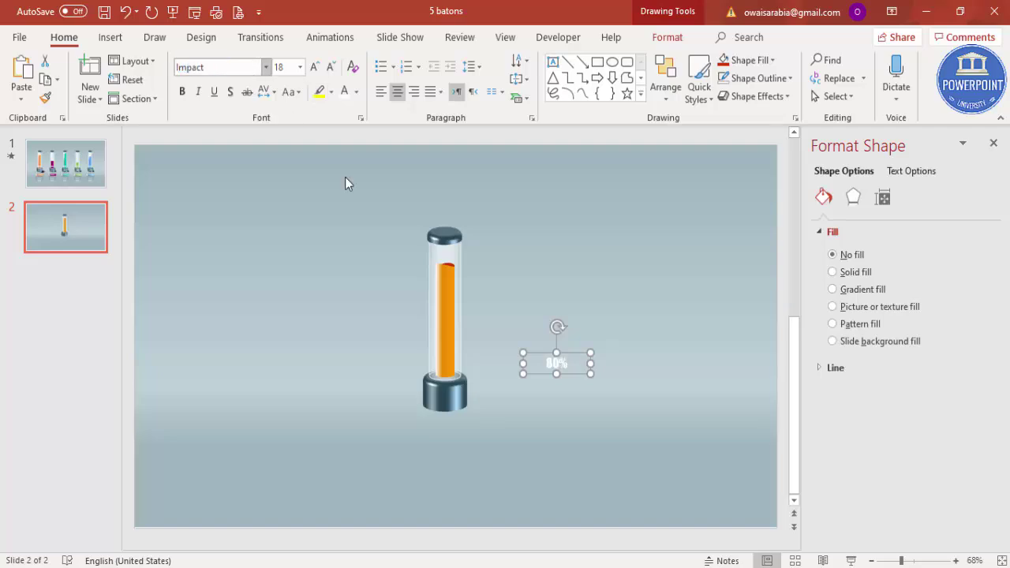
{"action": "left_click_drag", "start_coordinate": [576, 355], "coordinate": [462, 357]}
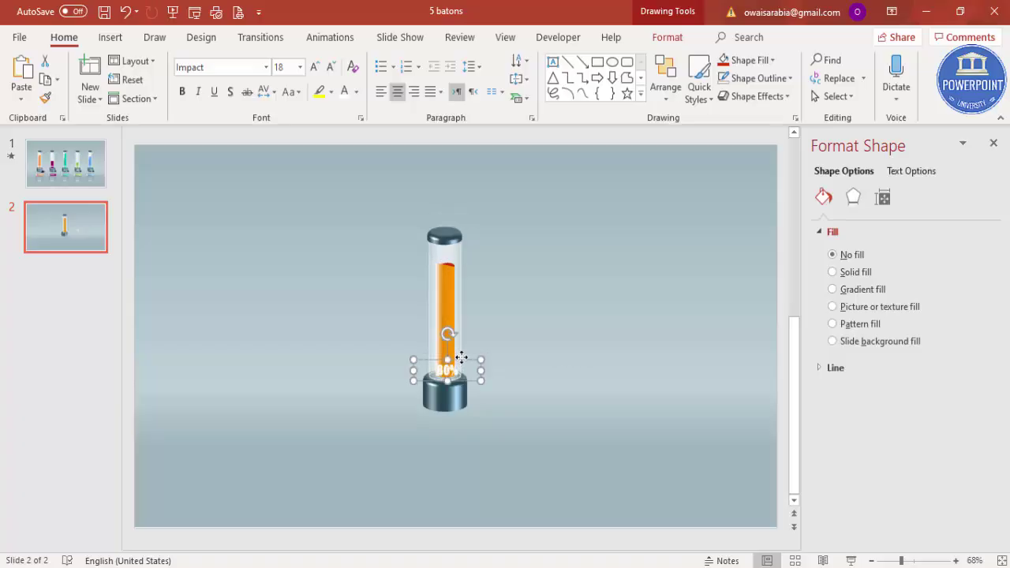
{"action": "left_click", "coordinate": [331, 67]}
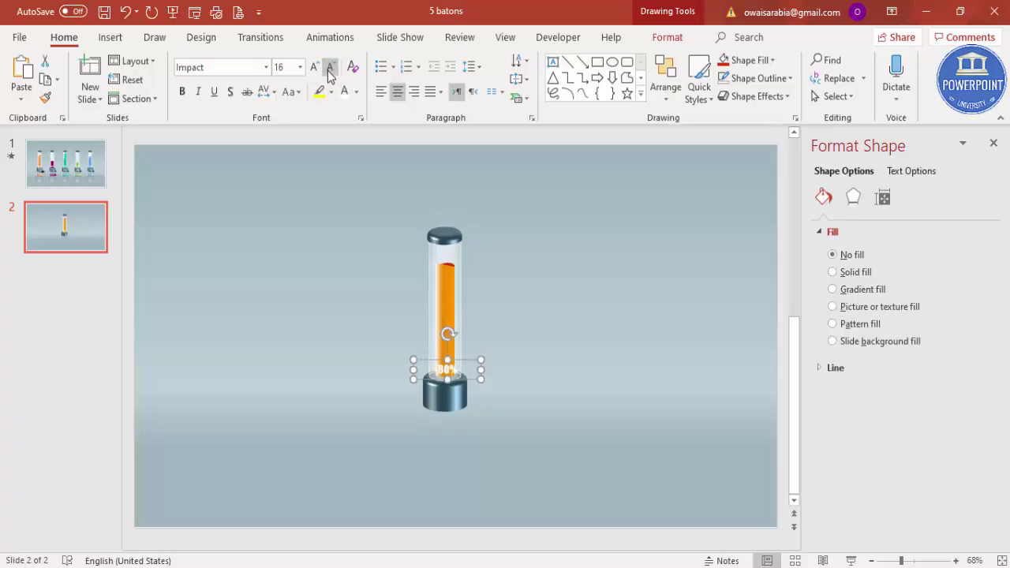
{"action": "left_click", "coordinate": [575, 358]}
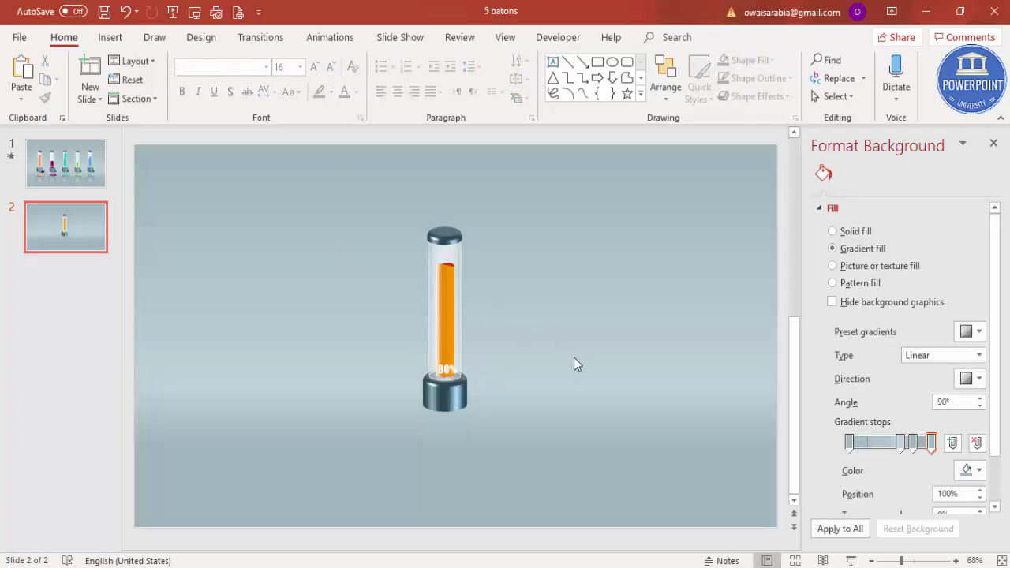
- Insert the target-with-arrow icon from the Analytics category
{"action": "left_click", "coordinate": [110, 37]}
{"action": "left_click", "coordinate": [269, 80]}
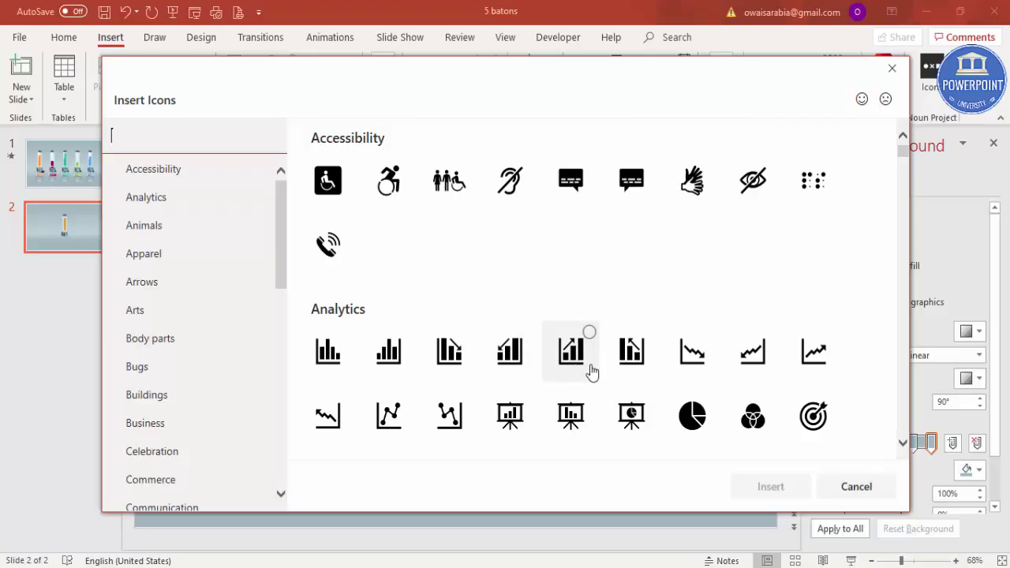
{"action": "left_click", "coordinate": [753, 422]}
{"action": "left_click", "coordinate": [813, 416]}
{"action": "left_click", "coordinate": [767, 408]}
{"action": "left_click", "coordinate": [784, 484]}
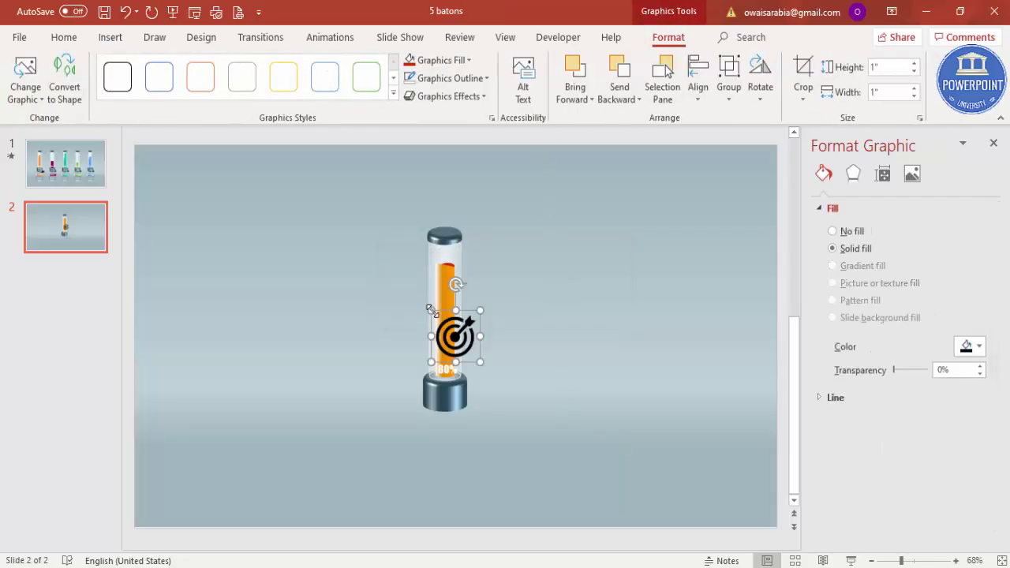
- Shrink the target icon to about 0.48" square, centre it on the tube's dark base, and fill it with white
{"action": "left_click_drag", "start_coordinate": [433, 311], "coordinate": [445, 400]}
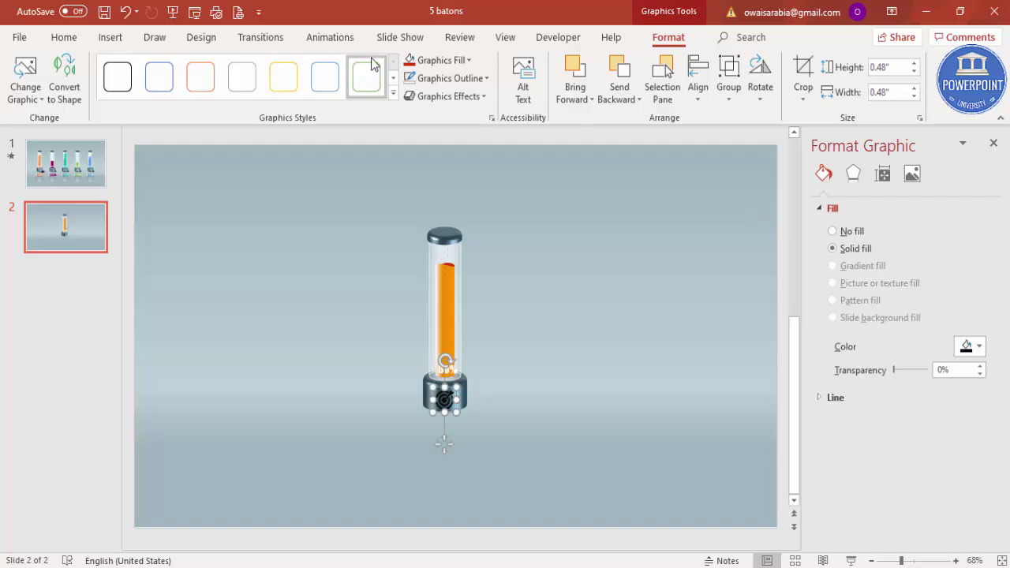
{"action": "left_click", "coordinate": [436, 61]}
{"action": "left_click", "coordinate": [412, 96]}
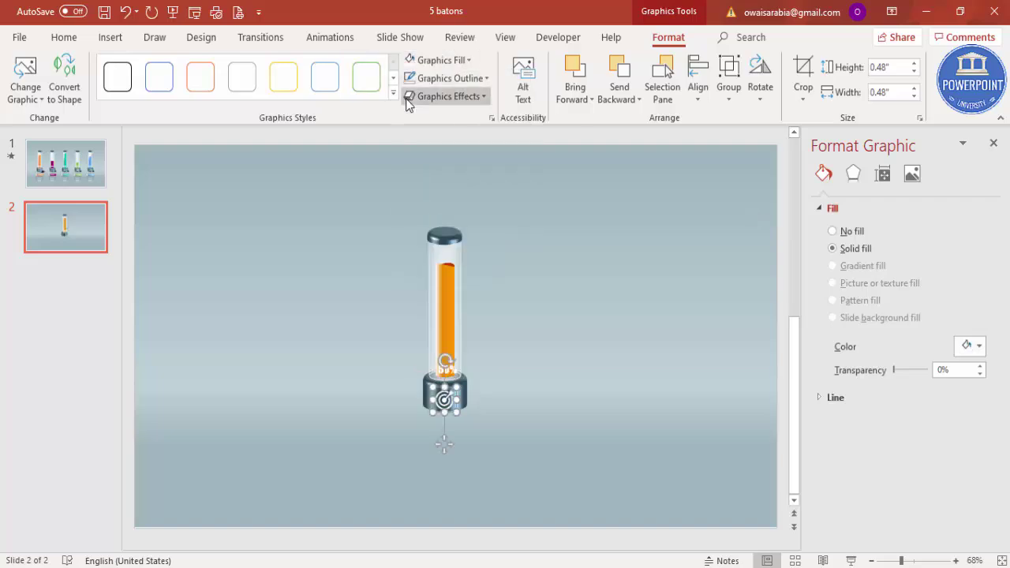
- Give the target icon a white glow of 5 pt at 60% transparency
{"action": "left_click", "coordinate": [853, 173]}
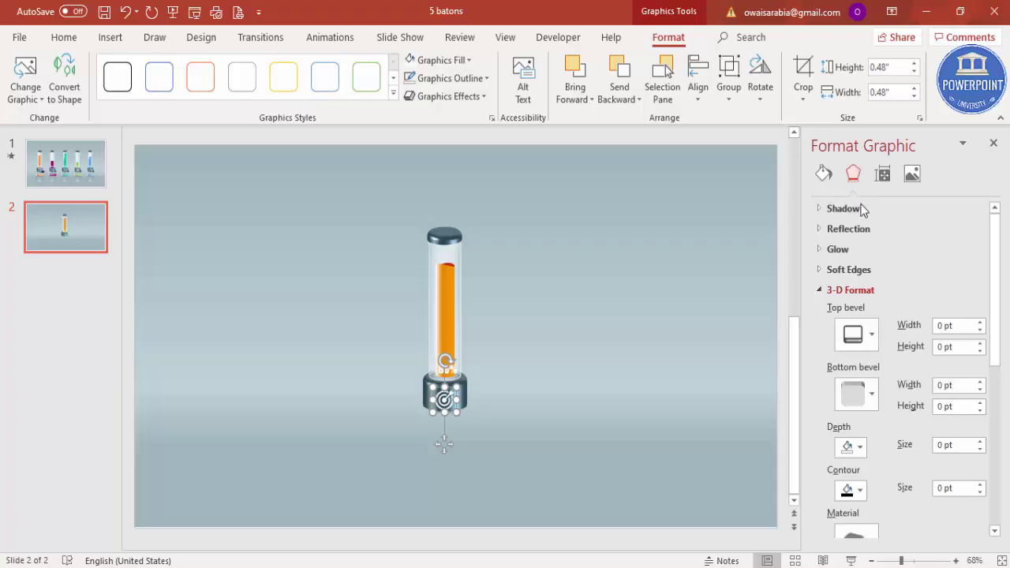
{"action": "left_click", "coordinate": [860, 251]}
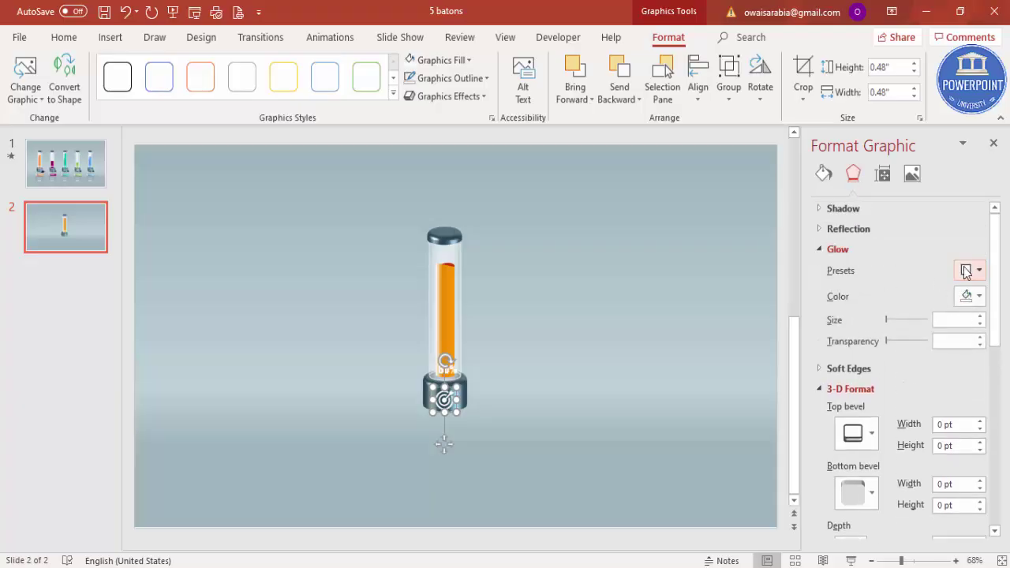
{"action": "left_click", "coordinate": [969, 270]}
{"action": "left_click", "coordinate": [947, 379]}
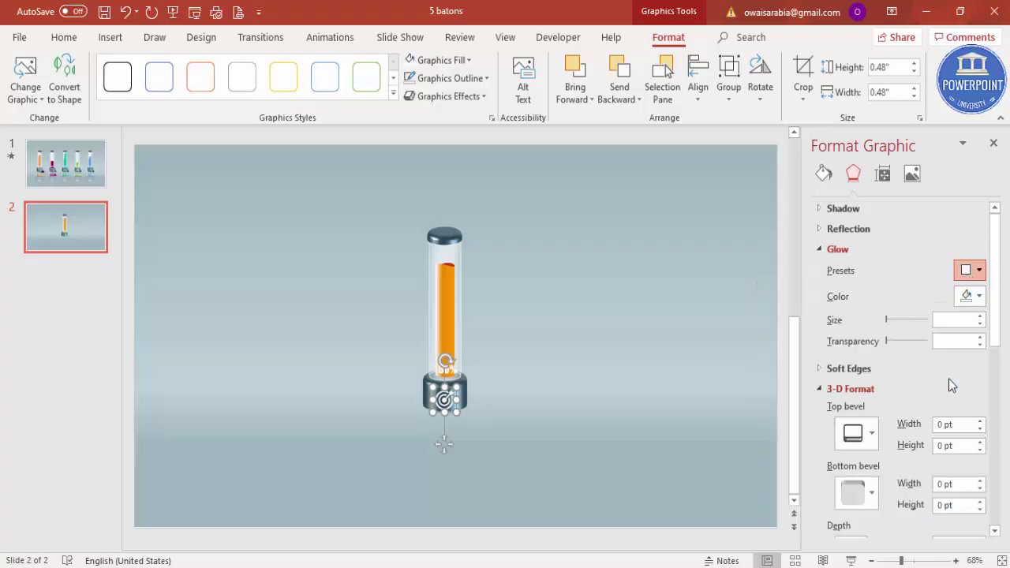
{"action": "left_click", "coordinate": [970, 297]}
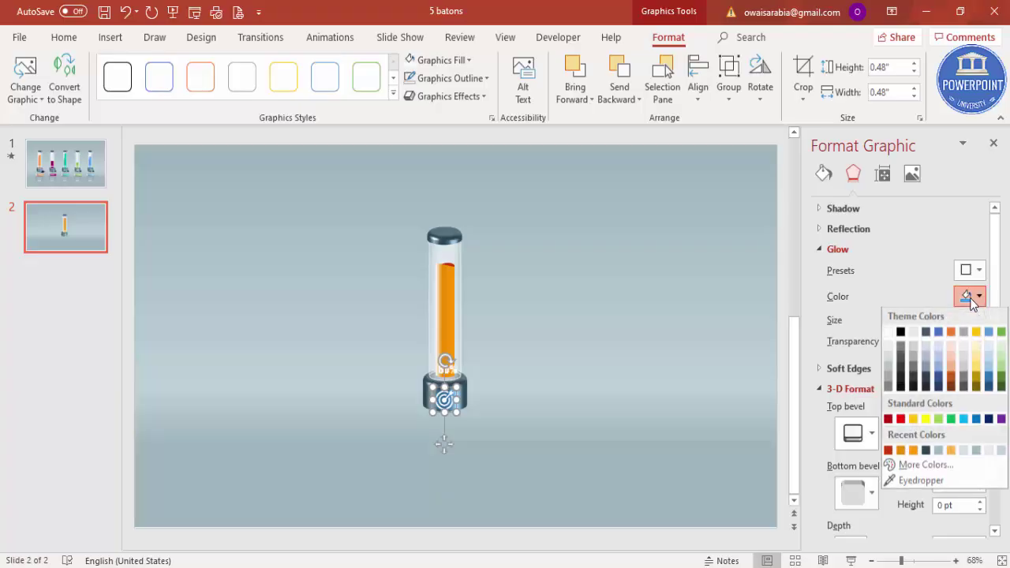
{"action": "left_click", "coordinate": [897, 332]}
{"action": "left_click", "coordinate": [585, 339]}
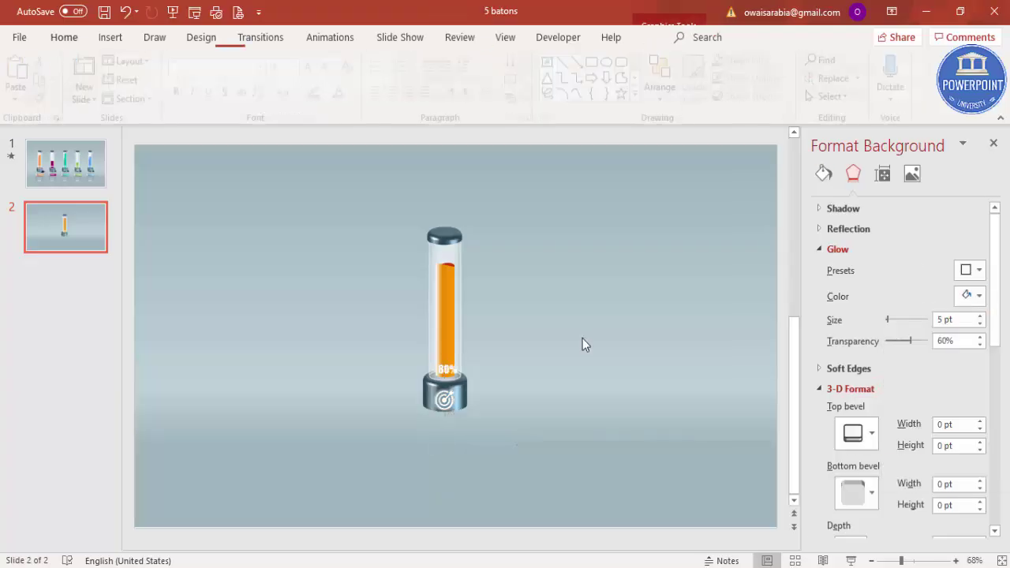
{"action": "left_click", "coordinate": [442, 405]}
{"action": "left_click", "coordinate": [429, 427]}
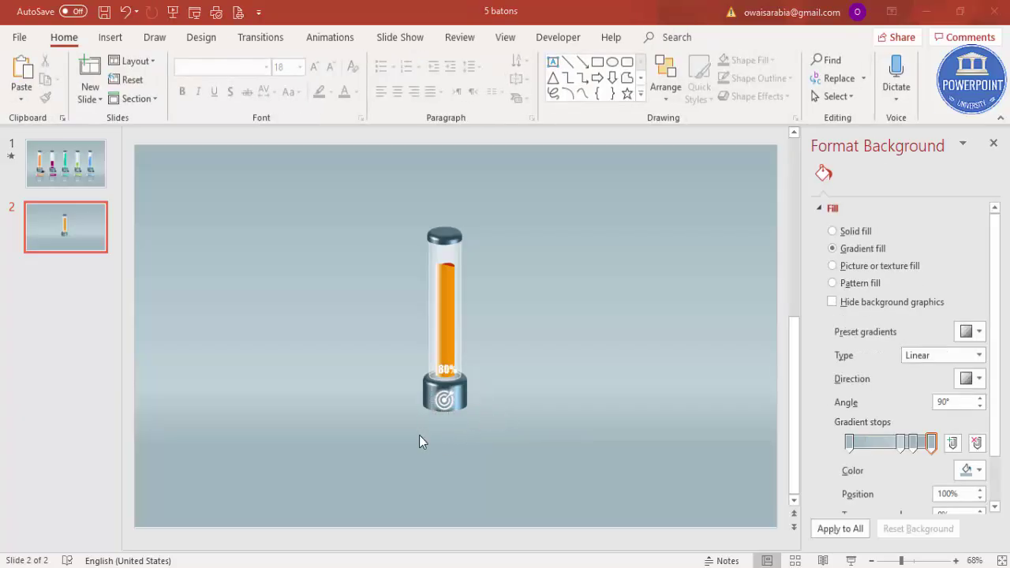
- Add a text box reading "Your Text Here" beneath the tube's dark base
{"action": "left_click", "coordinate": [113, 39]}
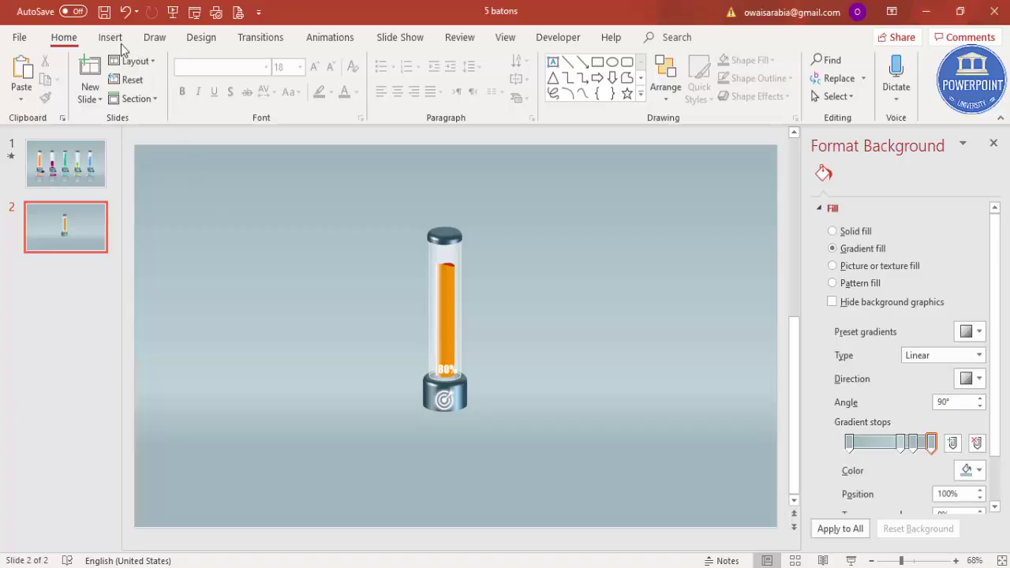
{"action": "left_click", "coordinate": [584, 82]}
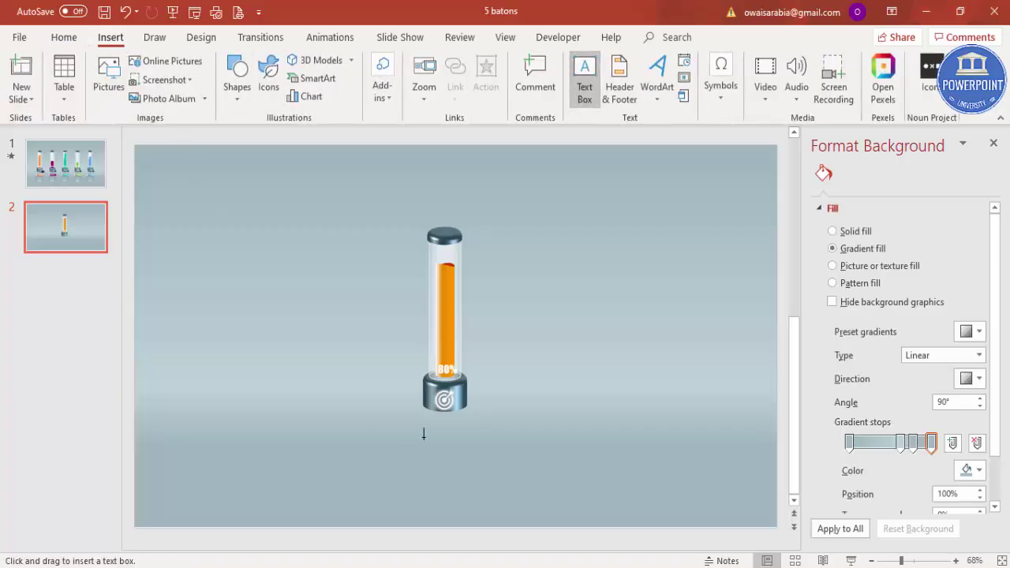
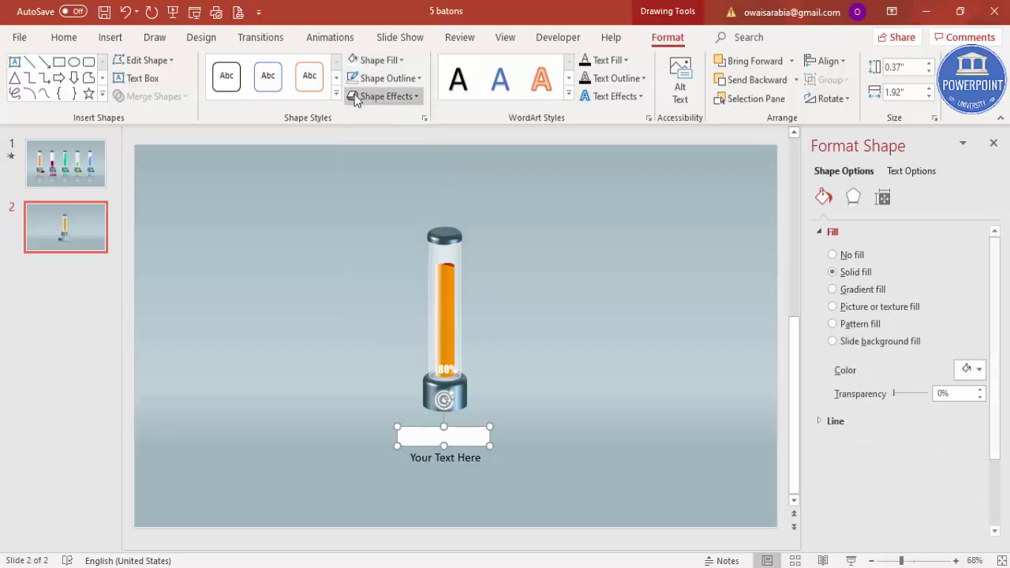
- Undo the solid white fill on the rectangle beneath the tube and give the rectangle a white outline
{"action": "key", "text": "ctrl+z"}
{"action": "left_click", "coordinate": [401, 80]}
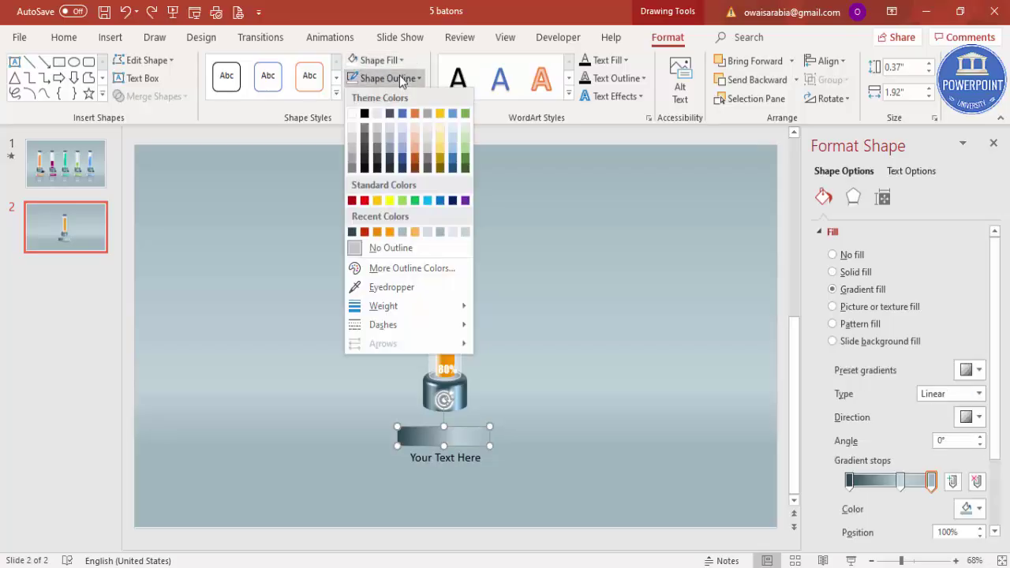
{"action": "left_click", "coordinate": [352, 117]}
- Move the "Your Text Here" text box up onto the gradient rectangle and bring it to the front
{"action": "left_click", "coordinate": [474, 458]}
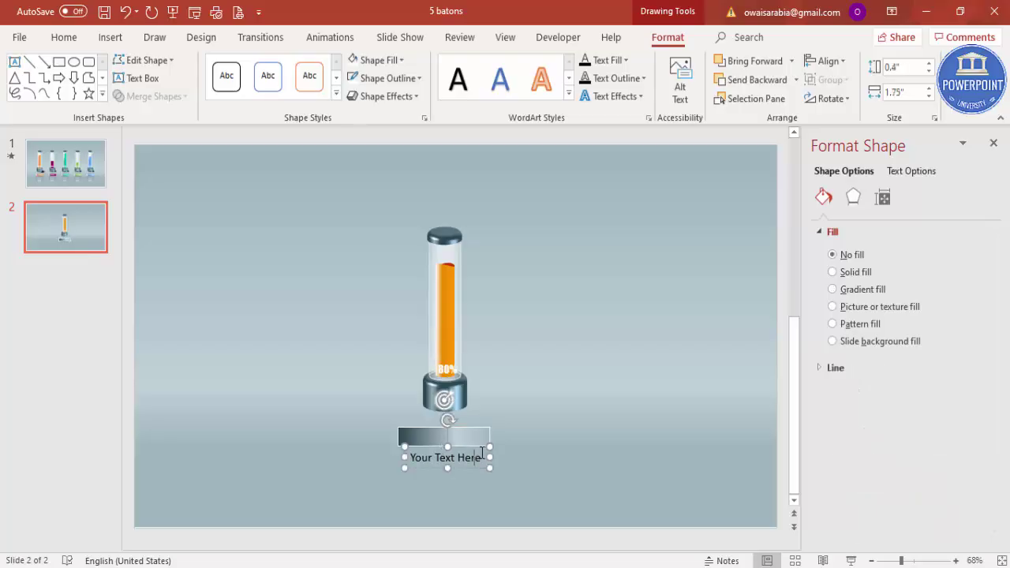
{"action": "left_click_drag", "start_coordinate": [470, 466], "coordinate": [466, 440]}
{"action": "left_click", "coordinate": [791, 60]}
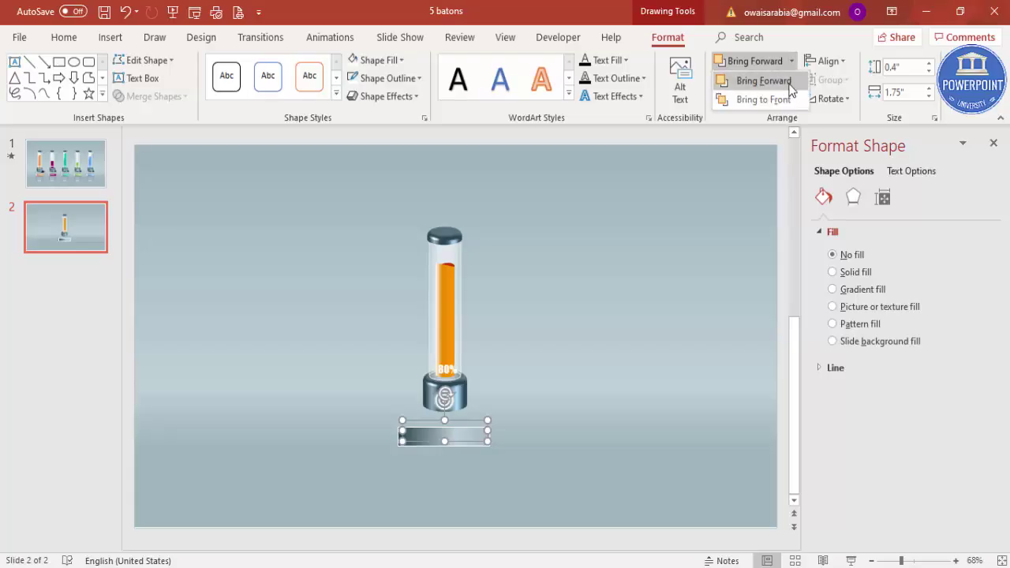
{"action": "left_click", "coordinate": [758, 97]}
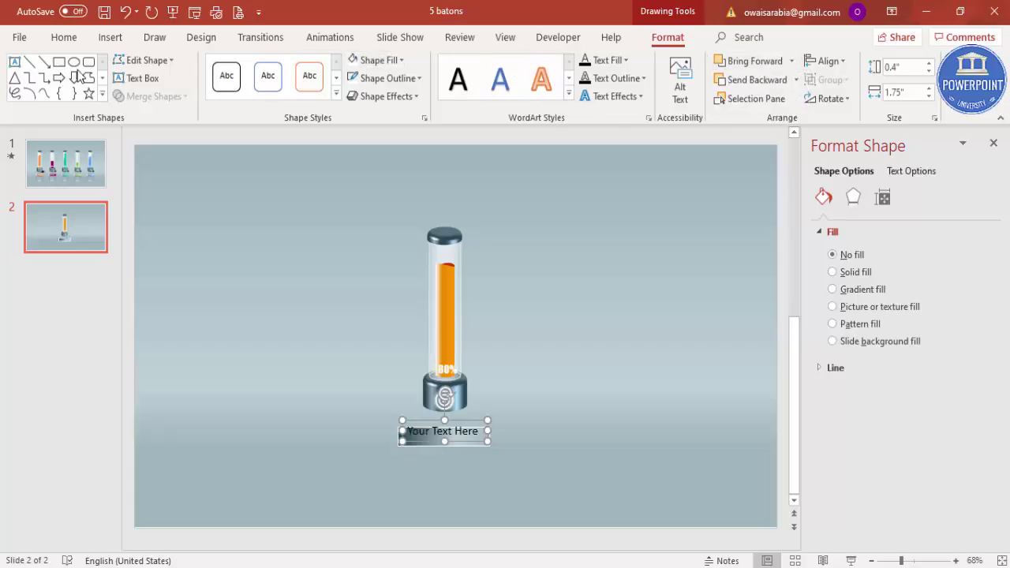
- Colour the "Your Text Here" text white and nudge it down so it sits centred in the rectangle
{"action": "left_click", "coordinate": [63, 37]}
{"action": "left_click", "coordinate": [345, 92]}
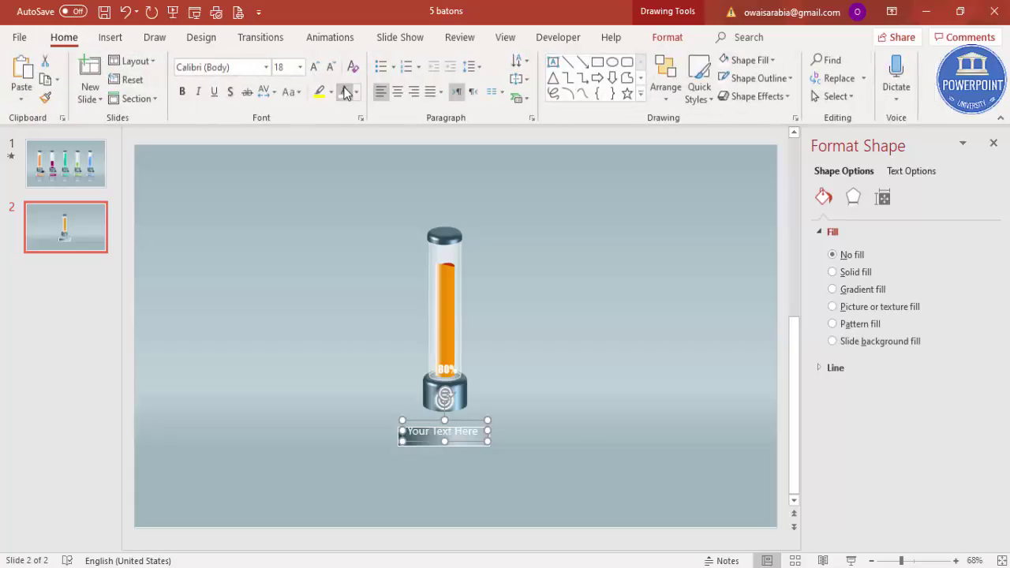
{"action": "key", "text": "Down"}
{"action": "key", "text": "Down"}
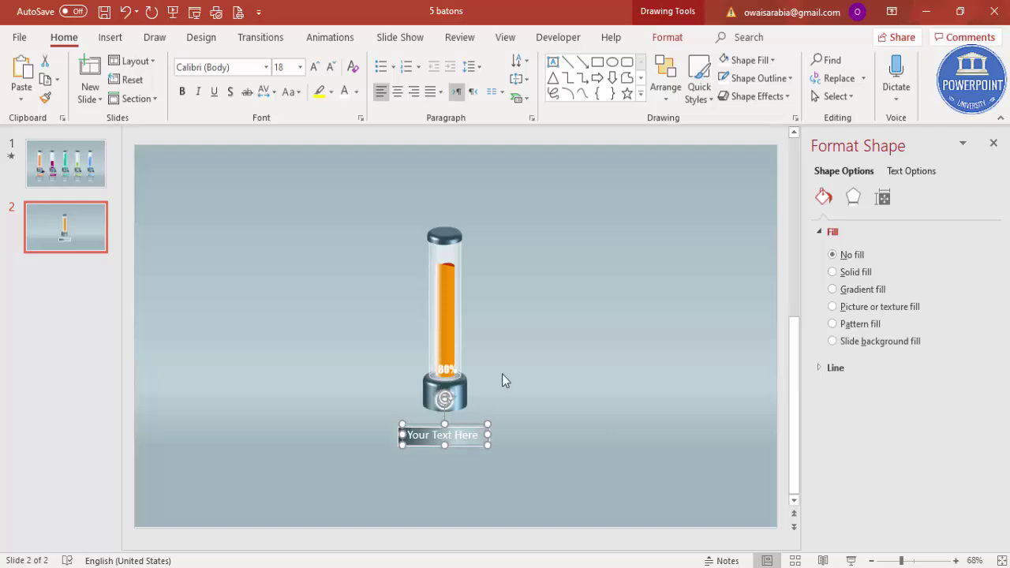
{"action": "left_click", "coordinate": [502, 375]}
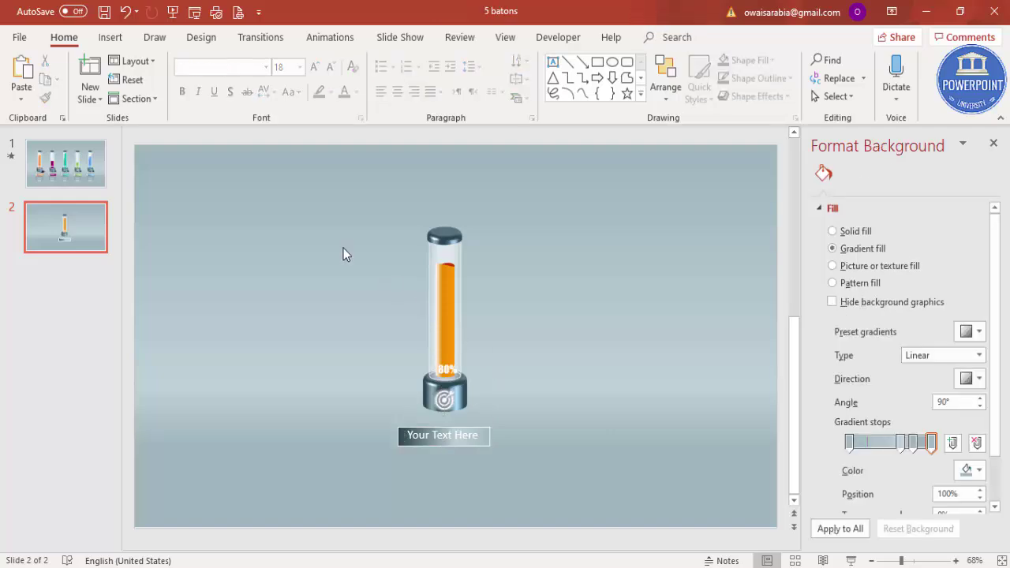
- Add a text box reading "Add detail text here" below the gradient rectangle, about as wide as the rectangle
{"action": "left_click", "coordinate": [110, 37]}
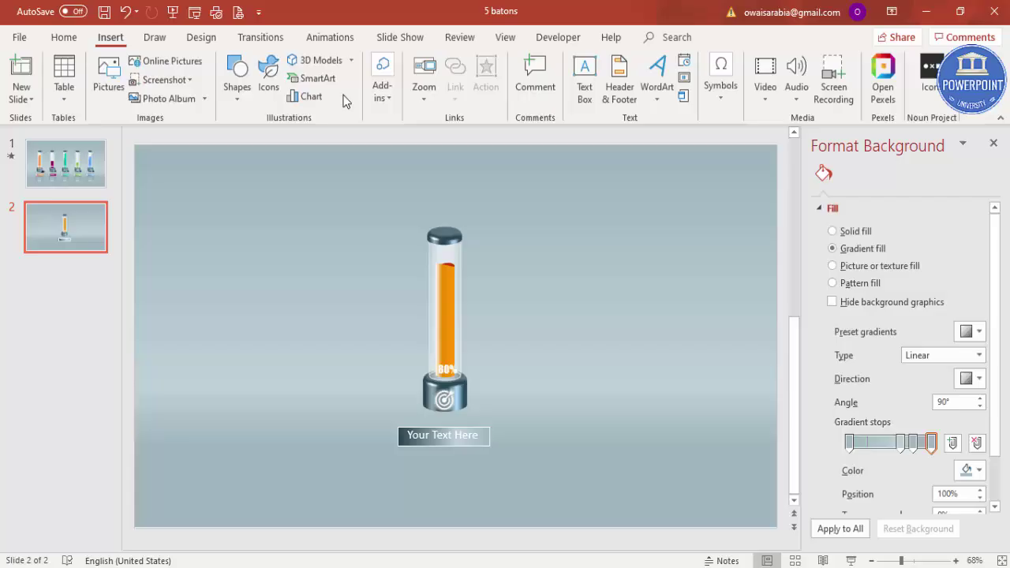
{"action": "left_click", "coordinate": [583, 79]}
{"action": "left_click_drag", "start_coordinate": [399, 458], "coordinate": [491, 479]}
{"action": "type", "text": "Add det"}
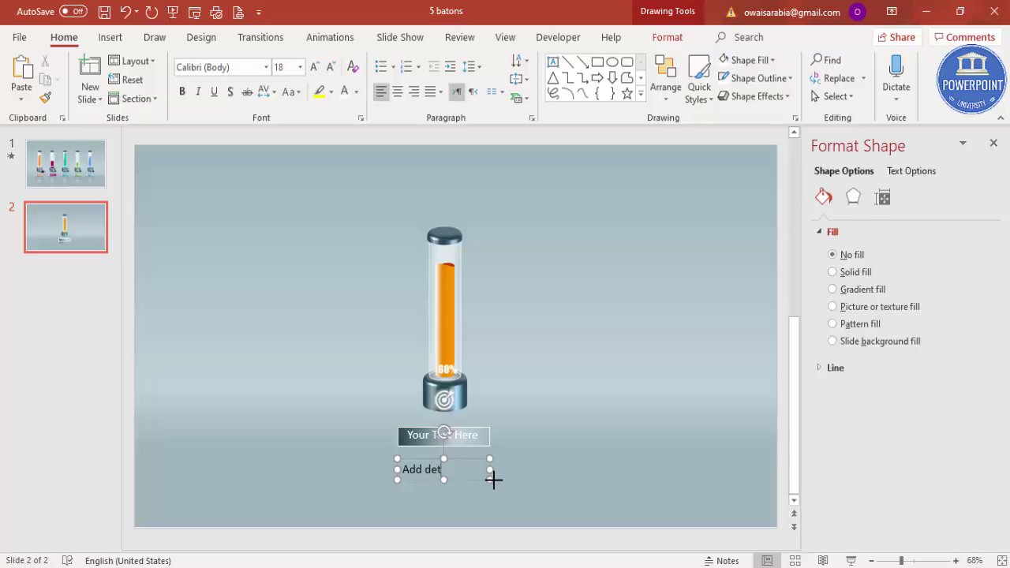
{"action": "type", "text": "ail text here"}
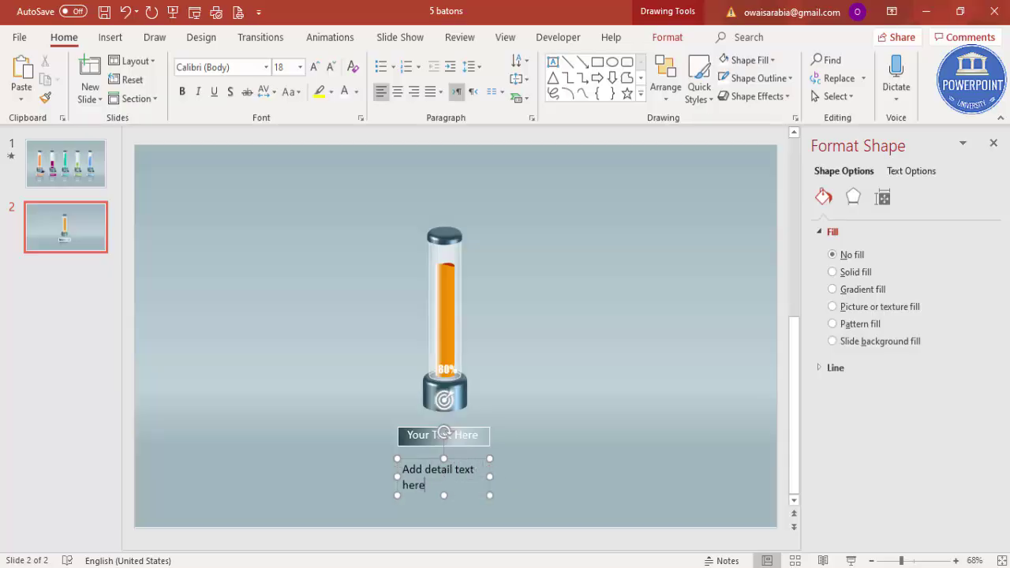
- Centre the detail text at font size 14 and move its box up close beneath the rectangle
{"action": "left_click", "coordinate": [489, 467]}
{"action": "left_click", "coordinate": [398, 92]}
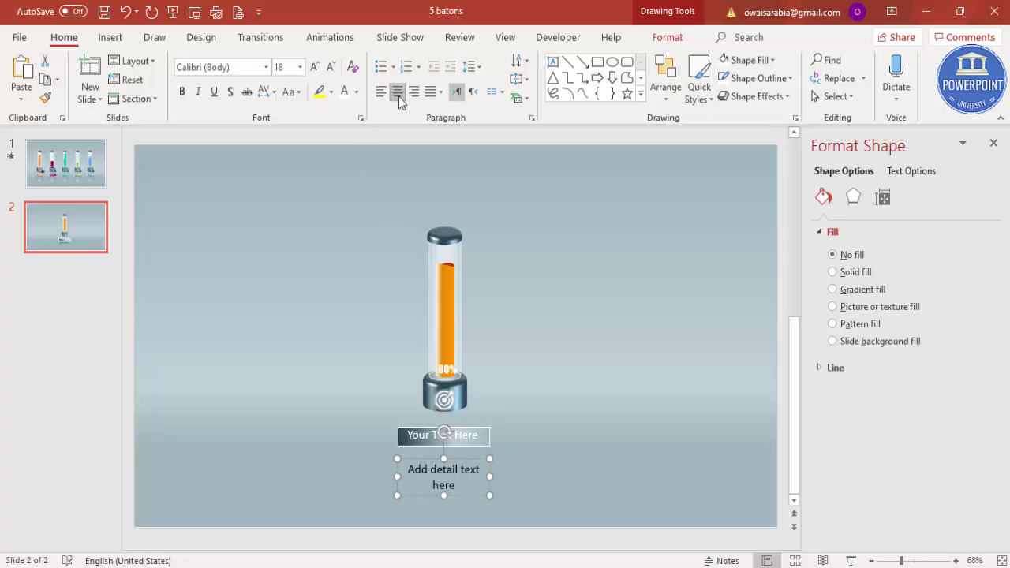
{"action": "left_click", "coordinate": [332, 67]}
{"action": "left_click", "coordinate": [334, 68]}
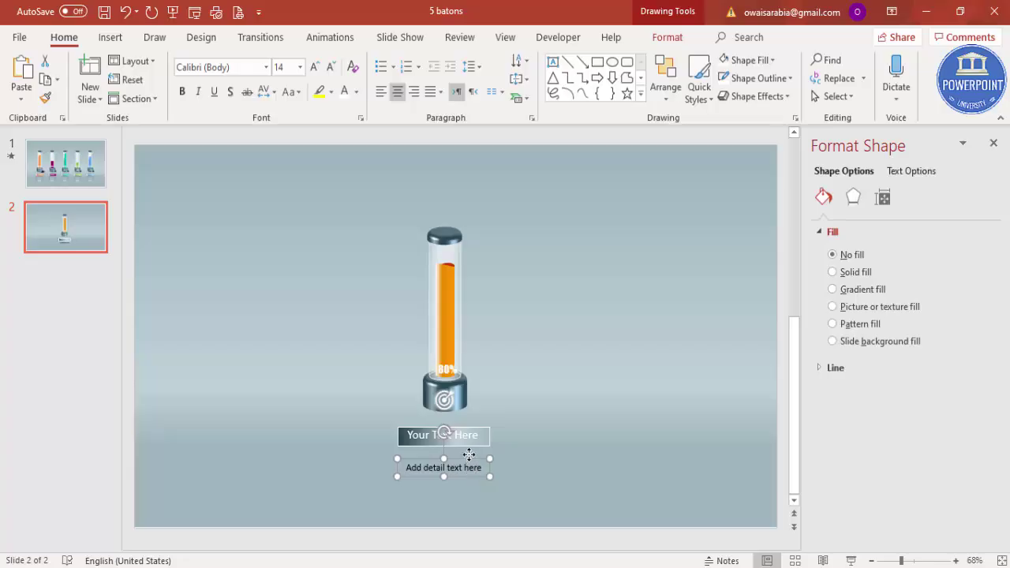
{"action": "left_click_drag", "start_coordinate": [469, 454], "coordinate": [469, 455]}
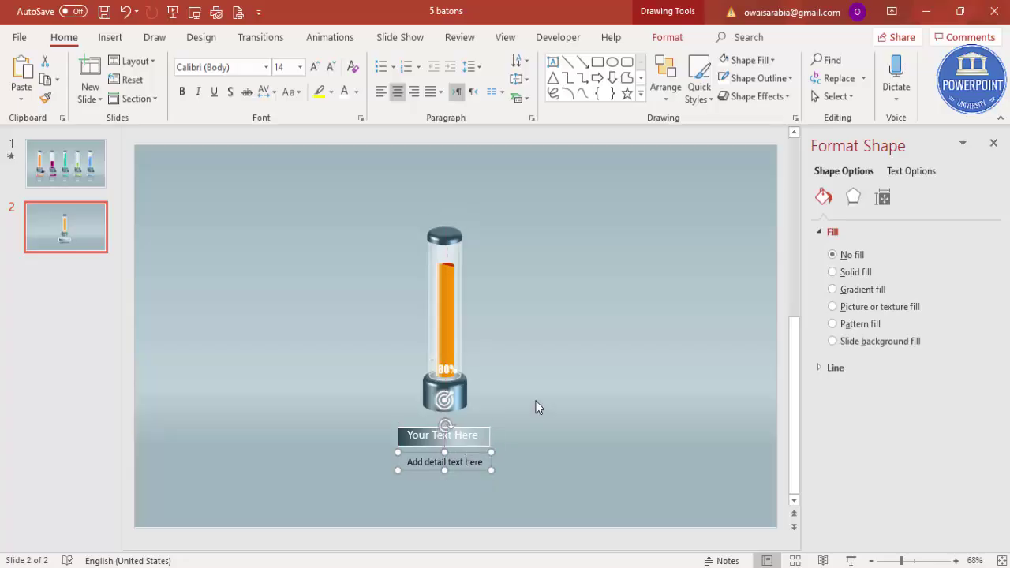
{"action": "left_click", "coordinate": [536, 407]}
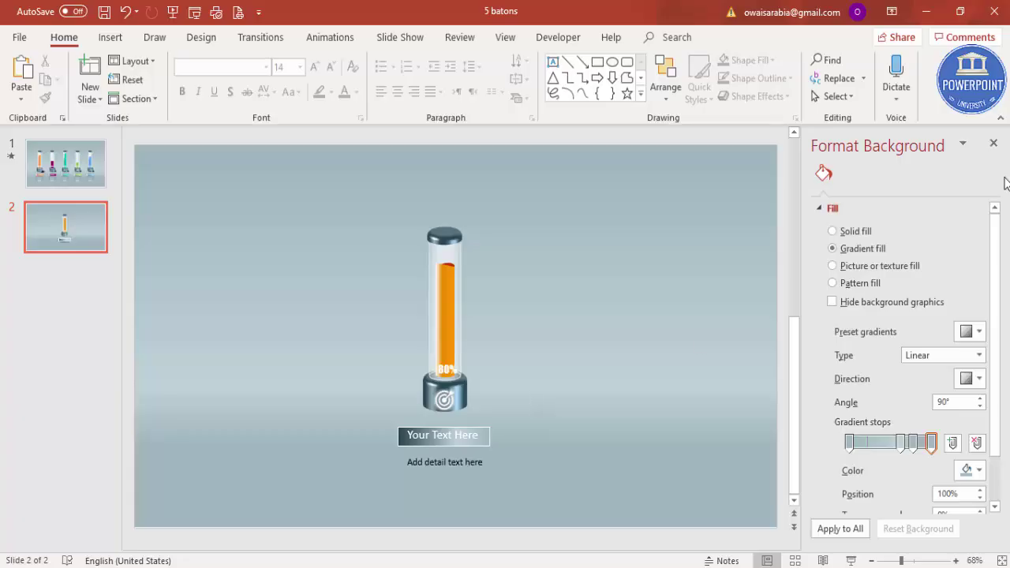
- Show the Animation Pane and give the orange liquid group a Wipe entrance from the bottom
{"action": "left_click", "coordinate": [995, 146]}
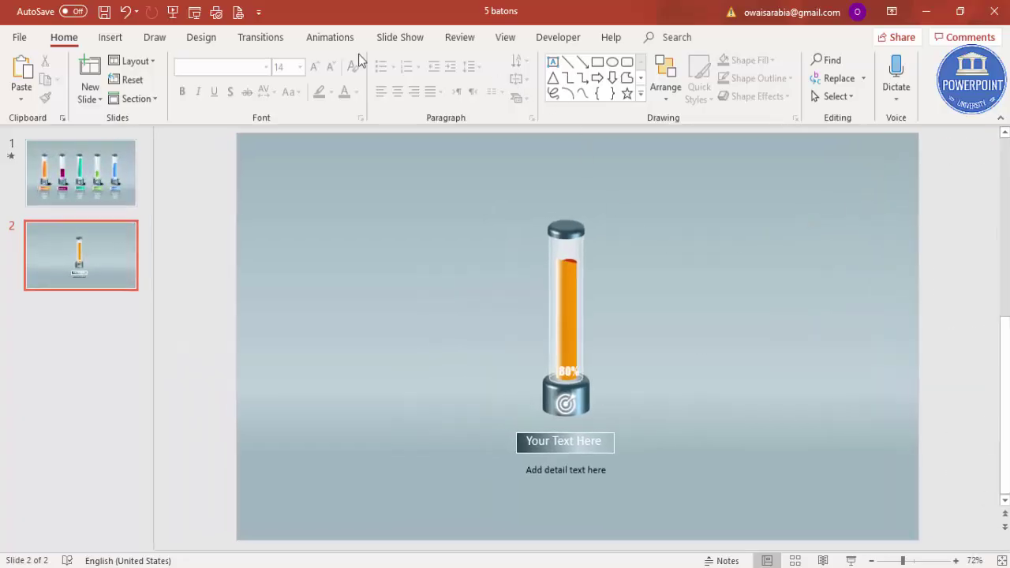
{"action": "left_click", "coordinate": [317, 40]}
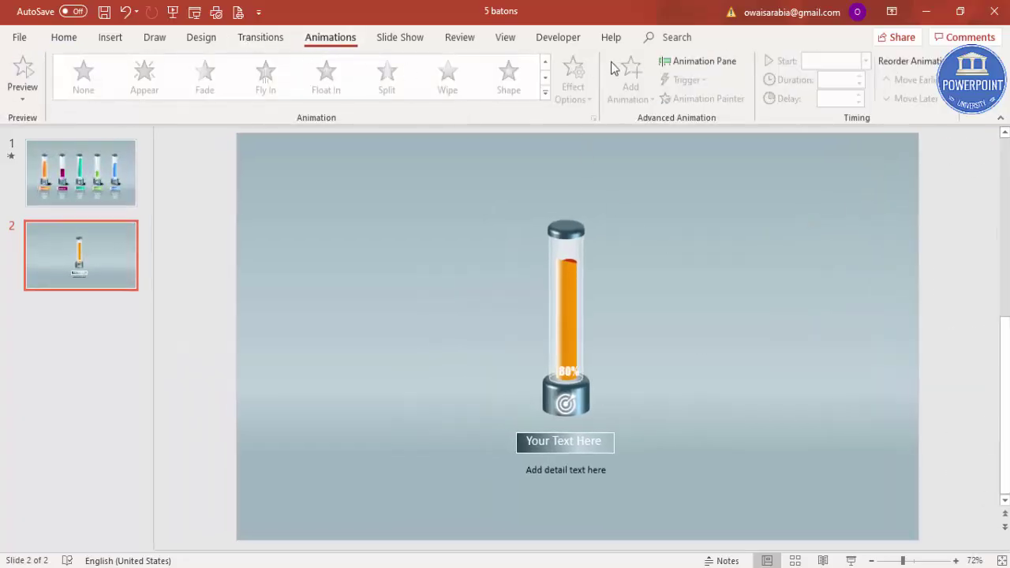
{"action": "left_click", "coordinate": [698, 60]}
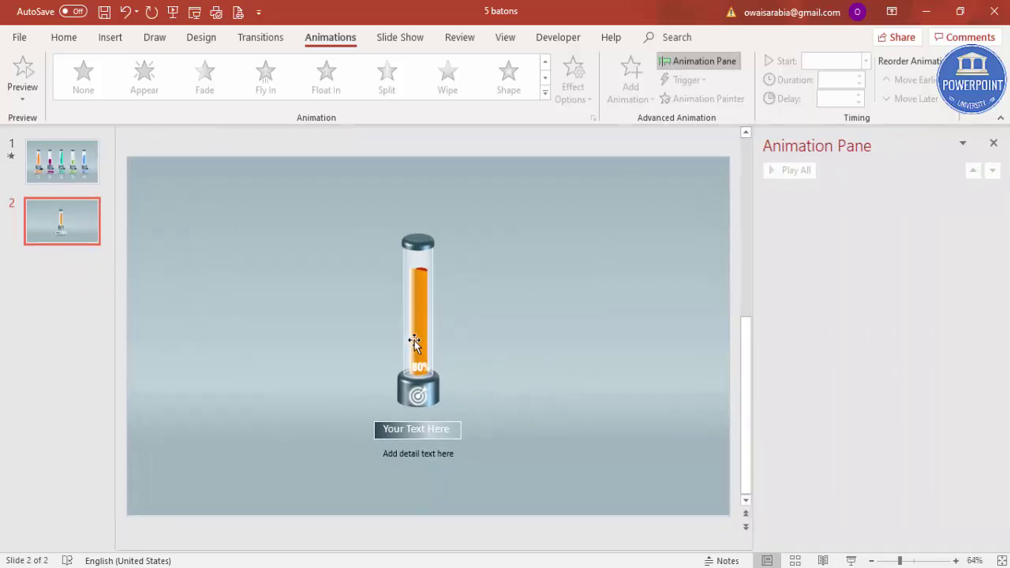
{"action": "left_click", "coordinate": [421, 291]}
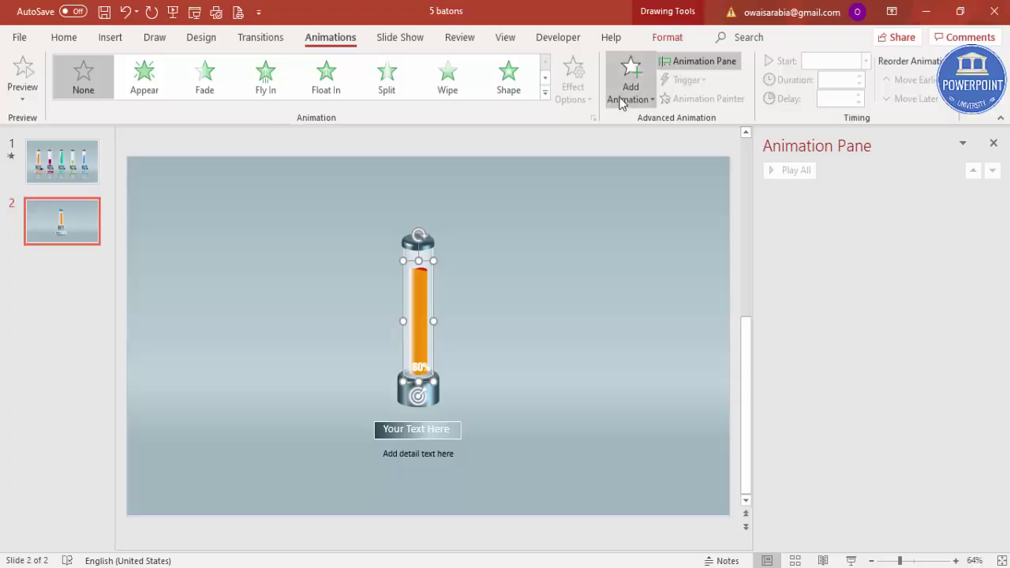
{"action": "left_click", "coordinate": [460, 86]}
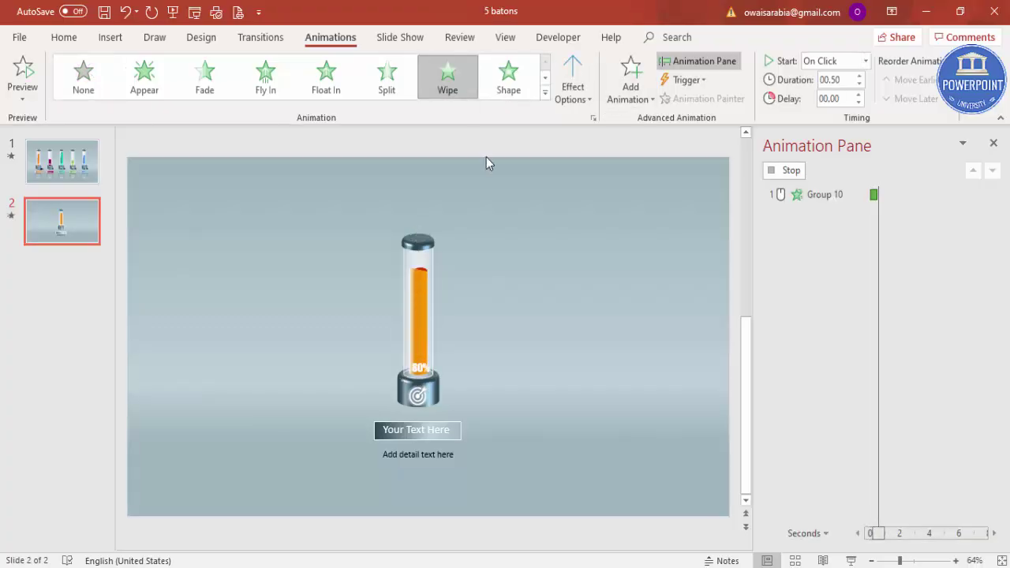
{"action": "left_click", "coordinate": [570, 98]}
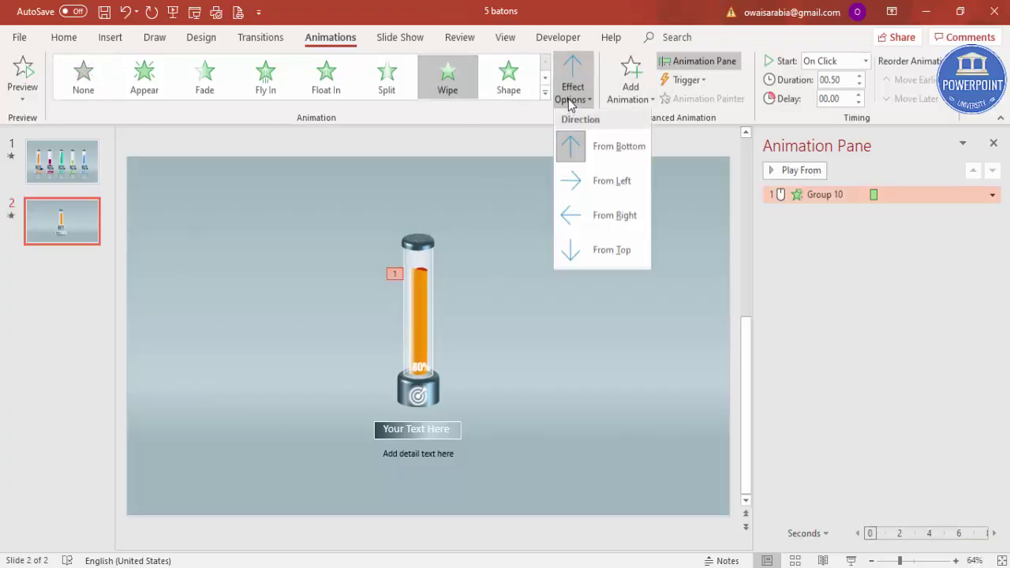
{"action": "left_click", "coordinate": [605, 144]}
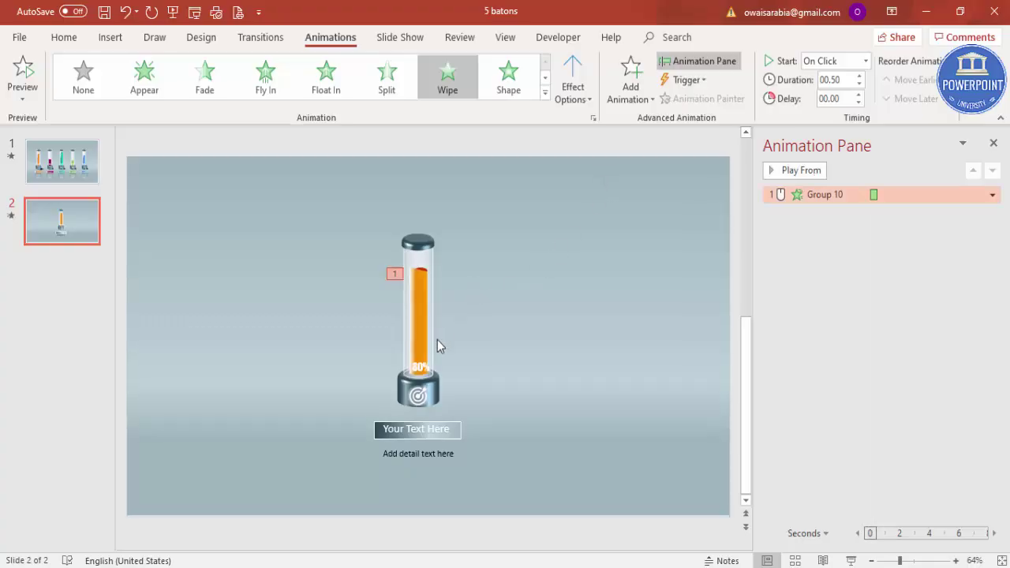
- Add a Basic Zoom entrance to the 80% label, set it to start With Previous, and preview the slide's animations
{"action": "left_click", "coordinate": [426, 362]}
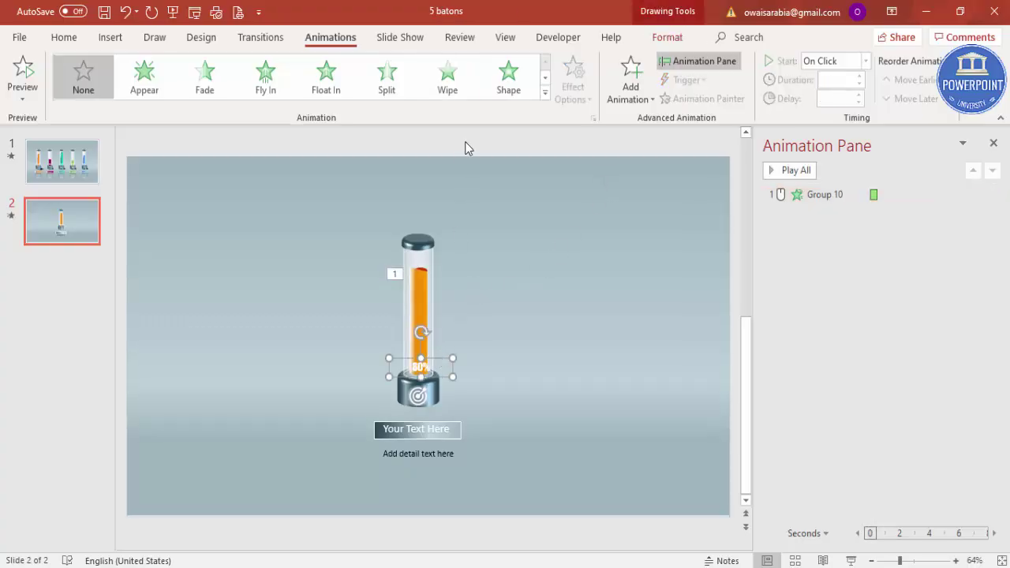
{"action": "left_click", "coordinate": [625, 97]}
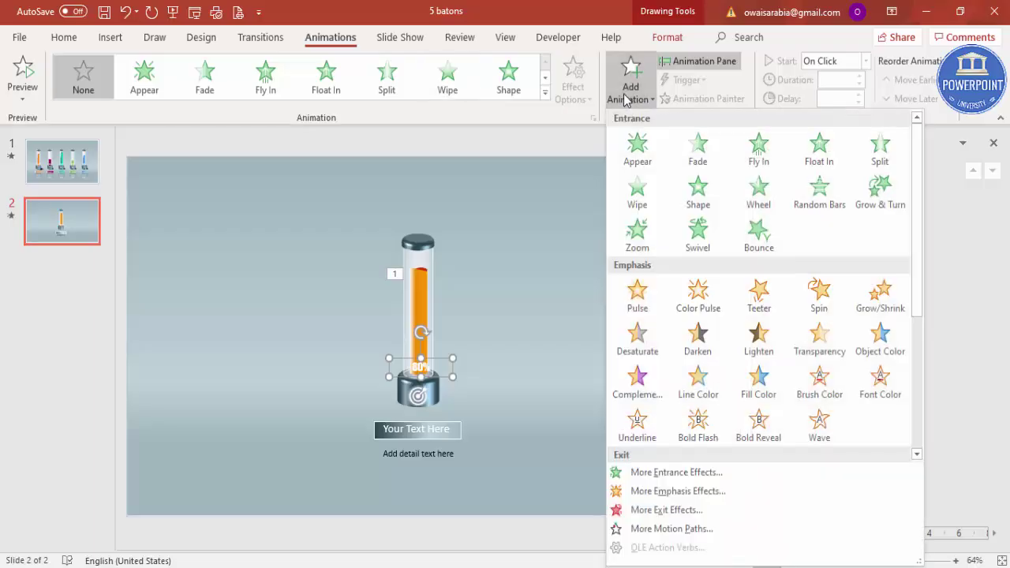
{"action": "left_click", "coordinate": [643, 474]}
{"action": "left_click", "coordinate": [448, 356]}
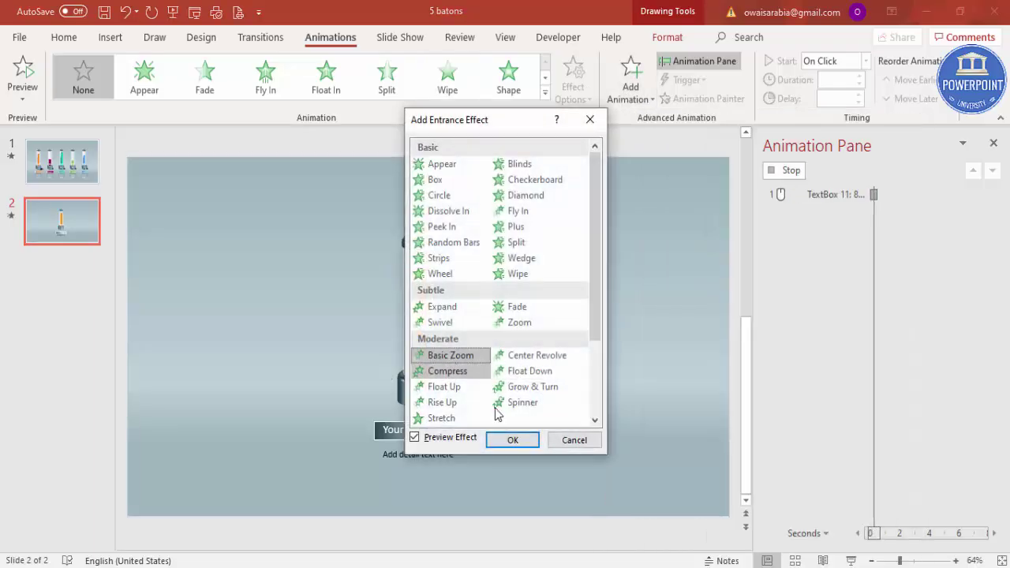
{"action": "left_click", "coordinate": [513, 439]}
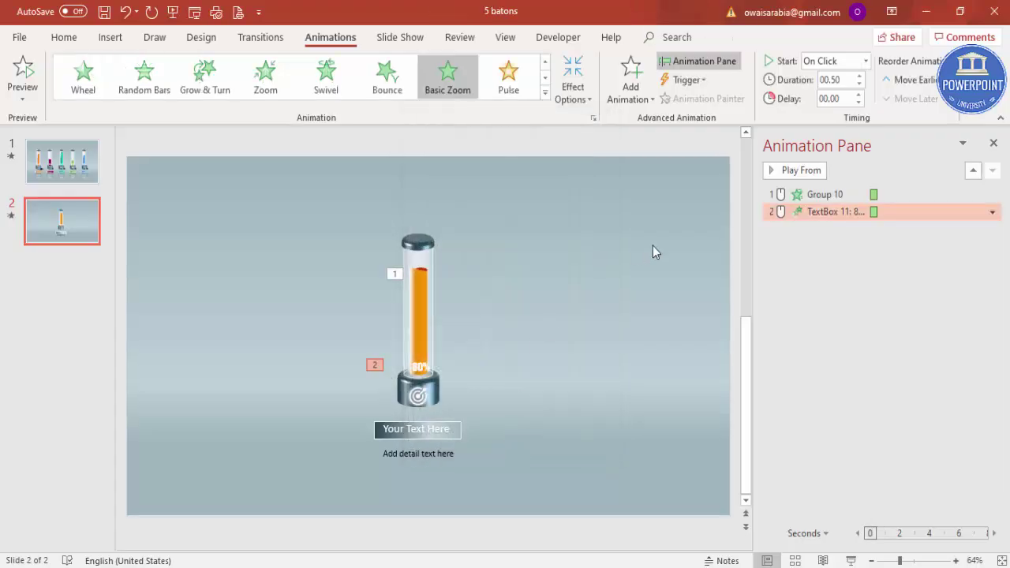
{"action": "left_click", "coordinate": [866, 61]}
{"action": "left_click", "coordinate": [834, 92]}
{"action": "left_click", "coordinate": [702, 213]}
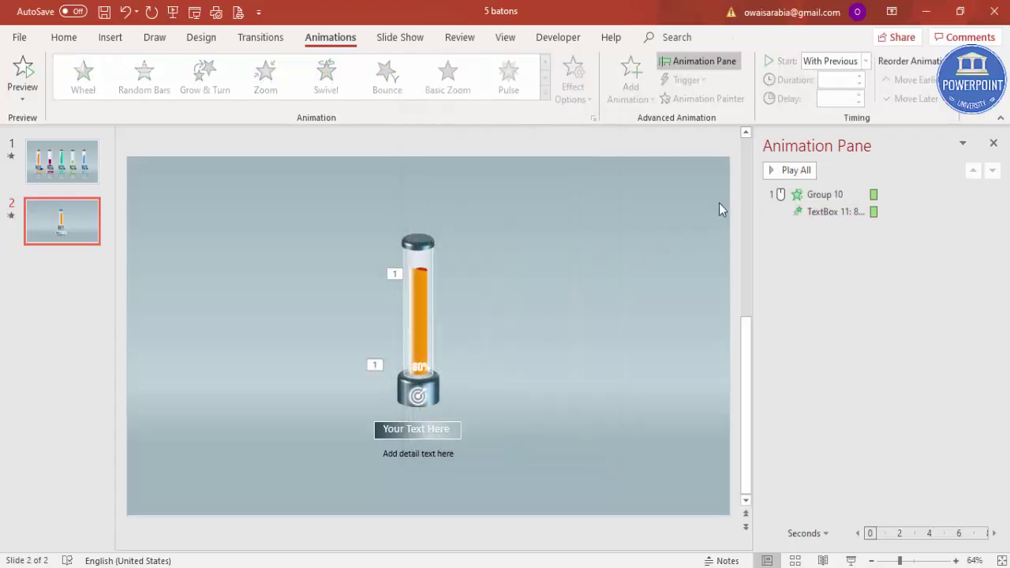
{"action": "left_click", "coordinate": [772, 172]}
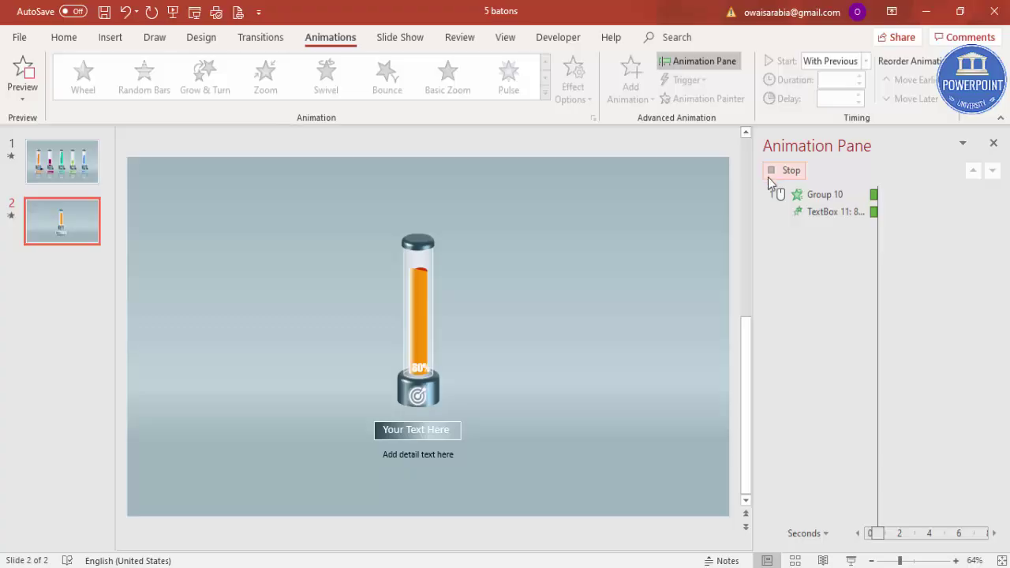
- Move the complete tube with its texts to the slide's left side and duplicate it into a row of five evenly spaced tubes
{"action": "left_click_drag", "start_coordinate": [298, 208], "coordinate": [544, 525]}
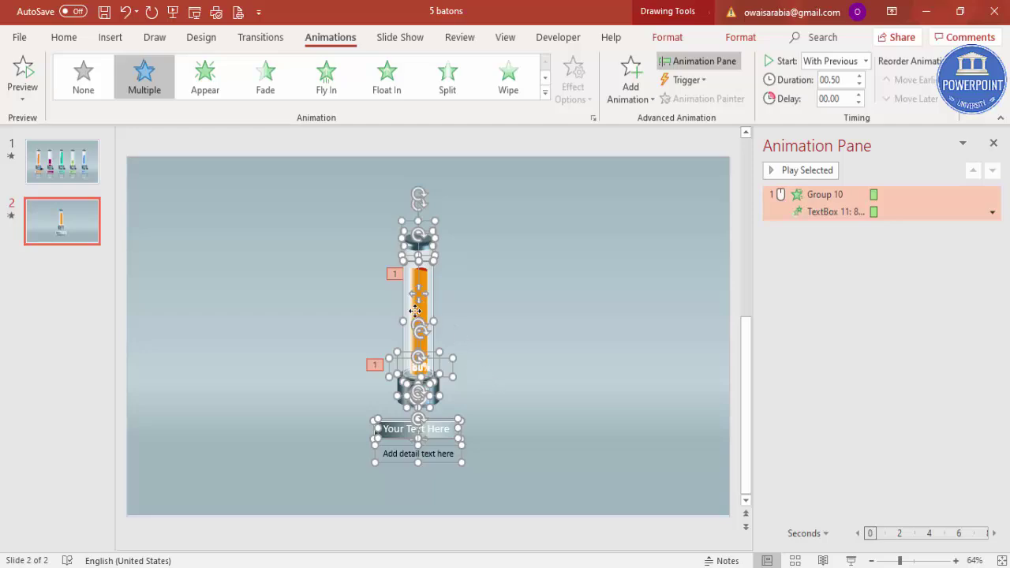
{"action": "left_click_drag", "start_coordinate": [415, 311], "coordinate": [326, 276]}
{"action": "key", "text": "ctrl+d"}
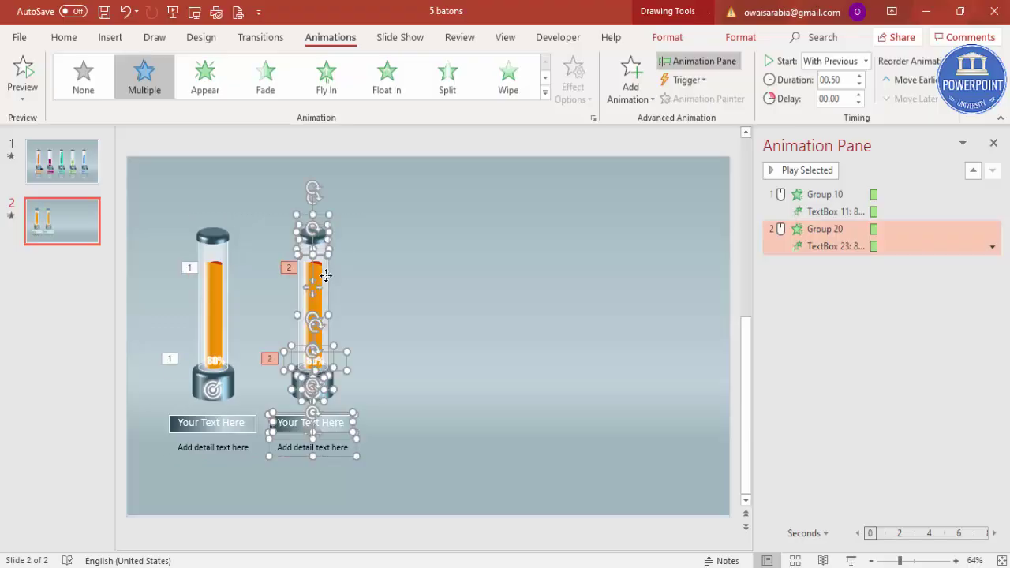
{"action": "key", "text": "ctrl+d"}
{"action": "key", "text": "ctrl+d"}
{"action": "key", "text": "ctrl+d"}
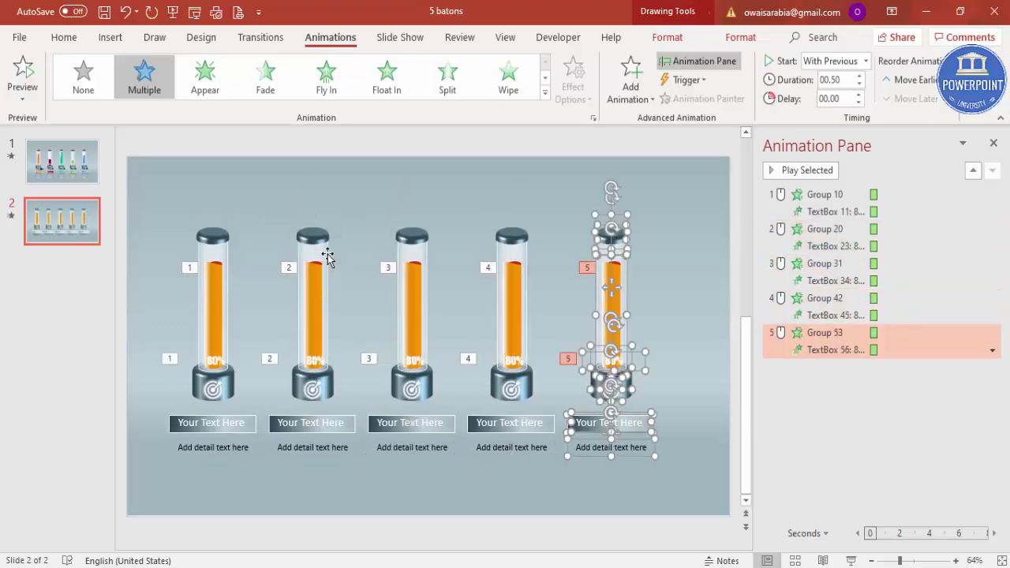
{"action": "left_click", "coordinate": [330, 197]}
- Close the Animation Pane and recolour the middle gradient stop of the second tube's liquid from orange to deep pink
{"action": "left_click", "coordinate": [311, 299]}
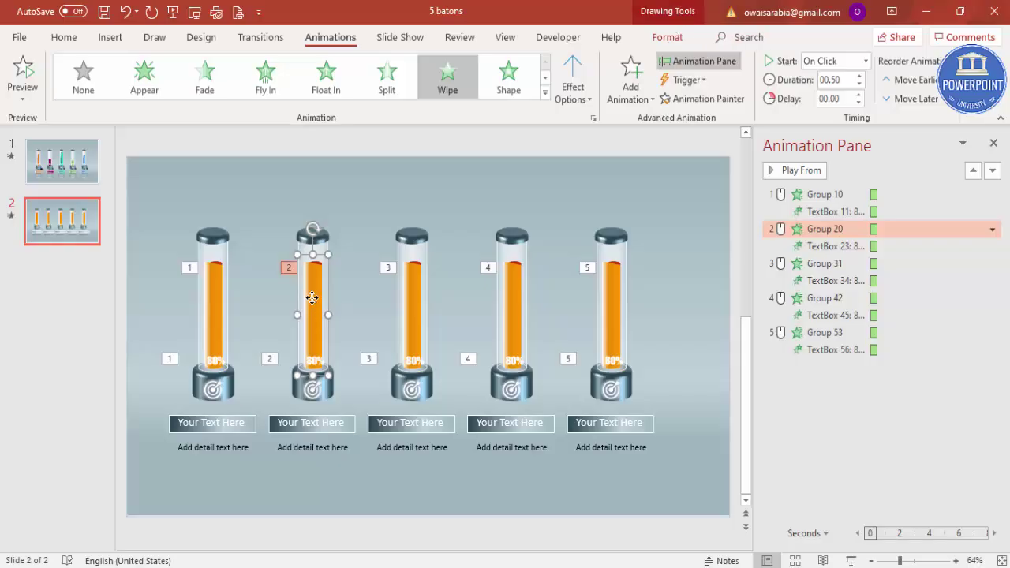
{"action": "left_click", "coordinate": [994, 143]}
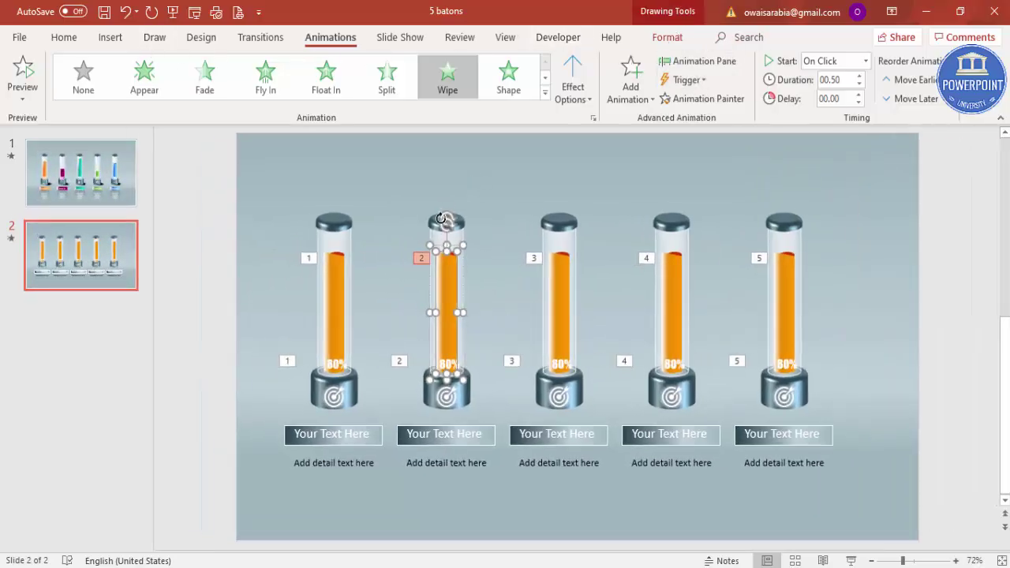
{"action": "right_click", "coordinate": [444, 251]}
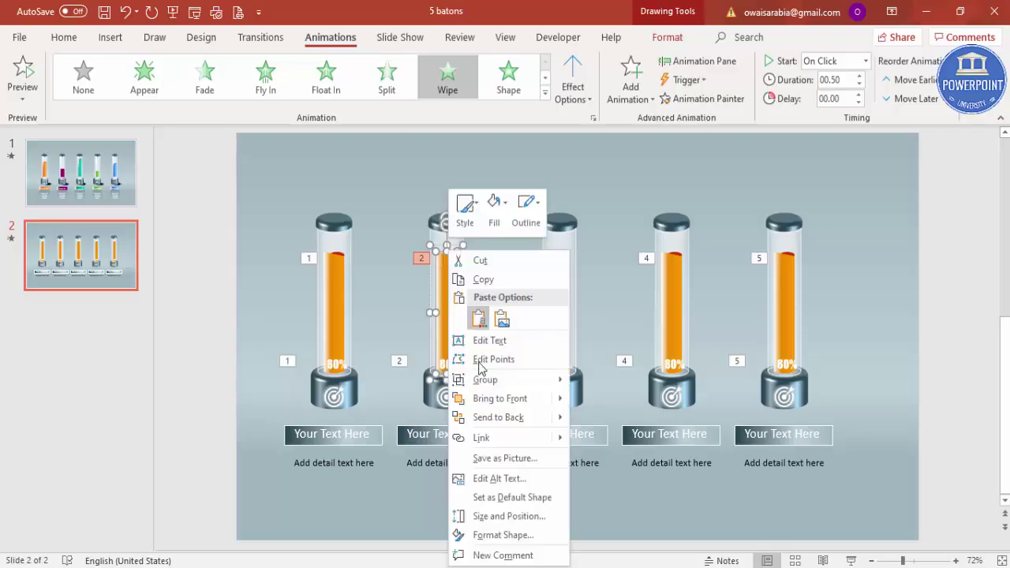
{"action": "left_click", "coordinate": [553, 536]}
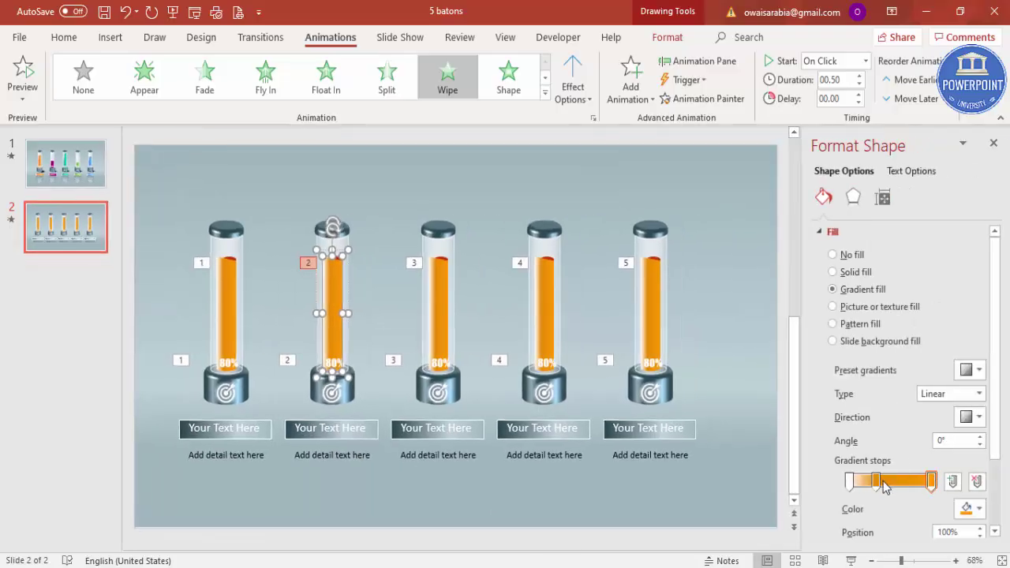
{"action": "left_click", "coordinate": [877, 479]}
{"action": "left_click", "coordinate": [977, 508]}
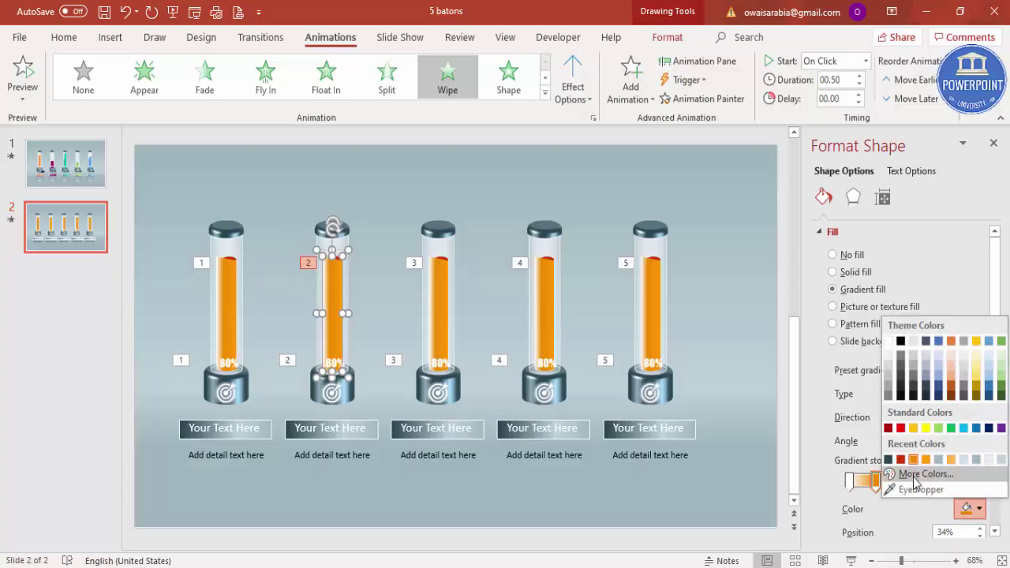
{"action": "left_click", "coordinate": [914, 475]}
{"action": "left_click", "coordinate": [424, 155]}
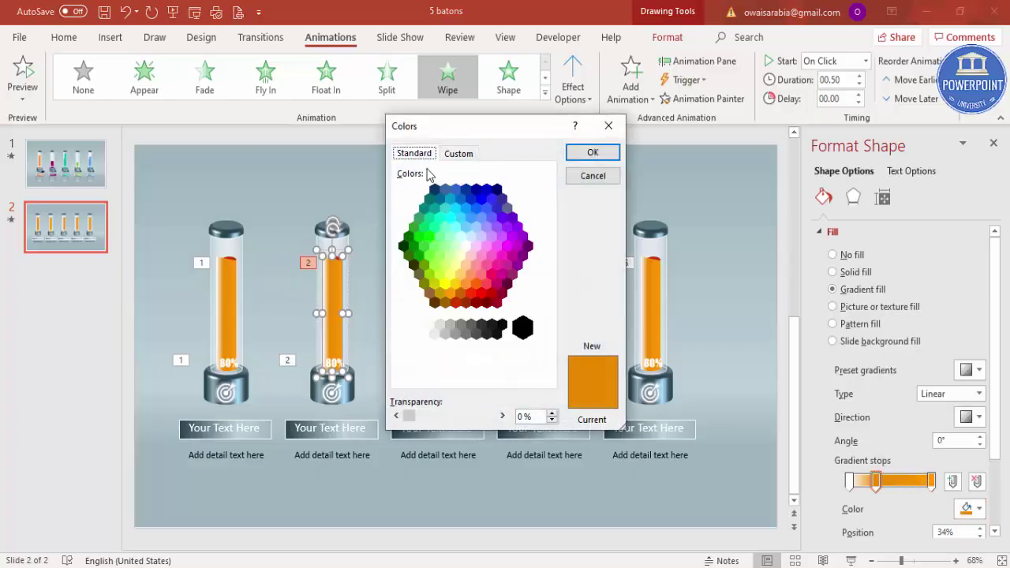
{"action": "left_click", "coordinate": [492, 276]}
{"action": "left_click", "coordinate": [592, 153]}
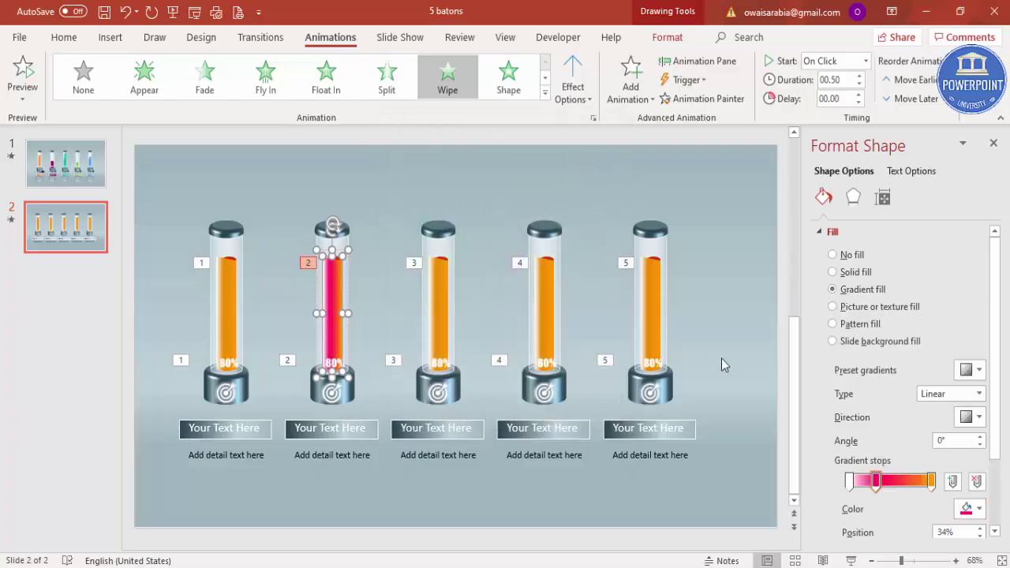
- Change the end gradient stop of the second tube's liquid to bright magenta
{"action": "left_click", "coordinate": [931, 479]}
{"action": "left_click", "coordinate": [977, 509]}
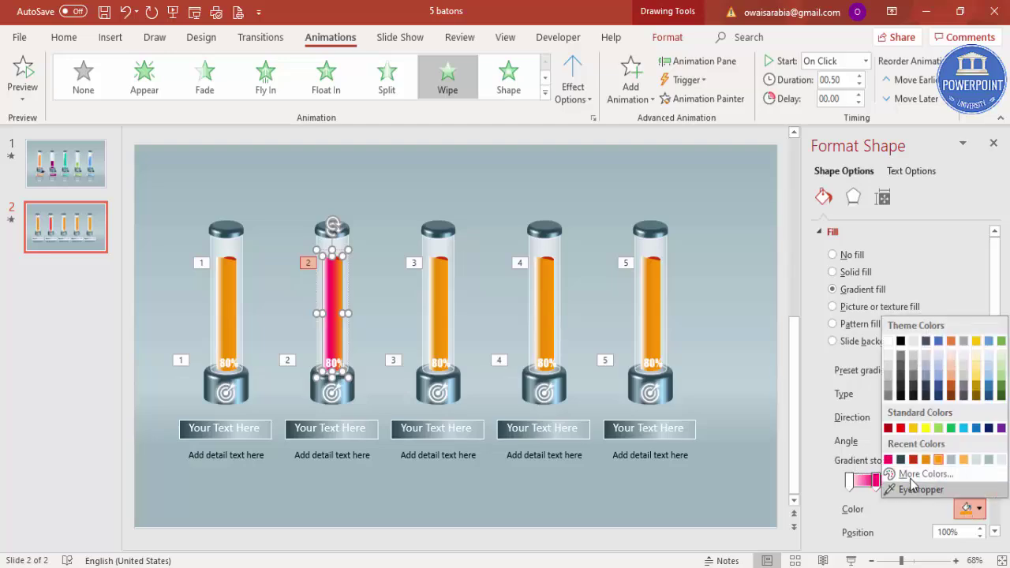
{"action": "left_click", "coordinate": [917, 472]}
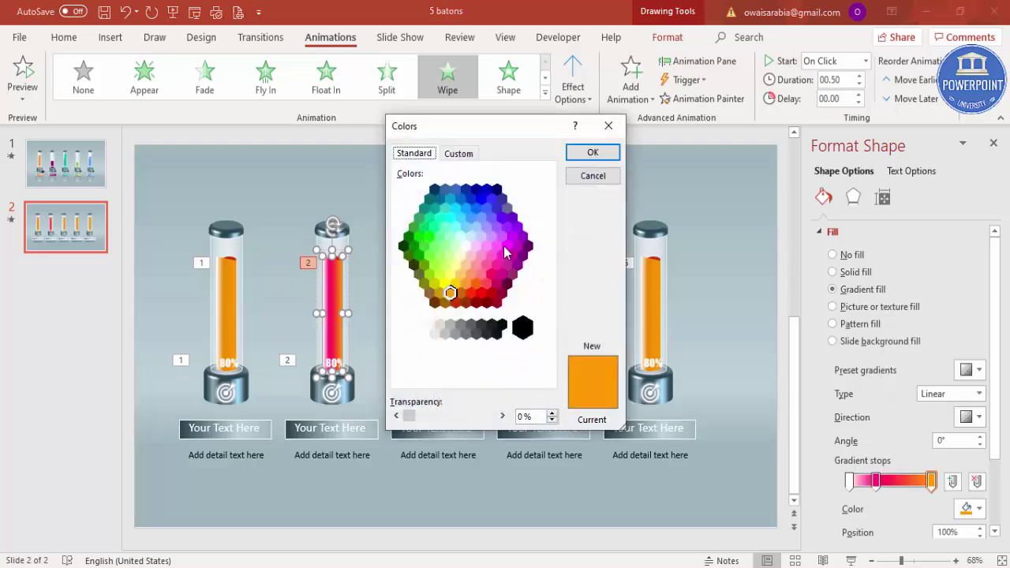
{"action": "left_click", "coordinate": [506, 251]}
{"action": "left_click", "coordinate": [590, 152]}
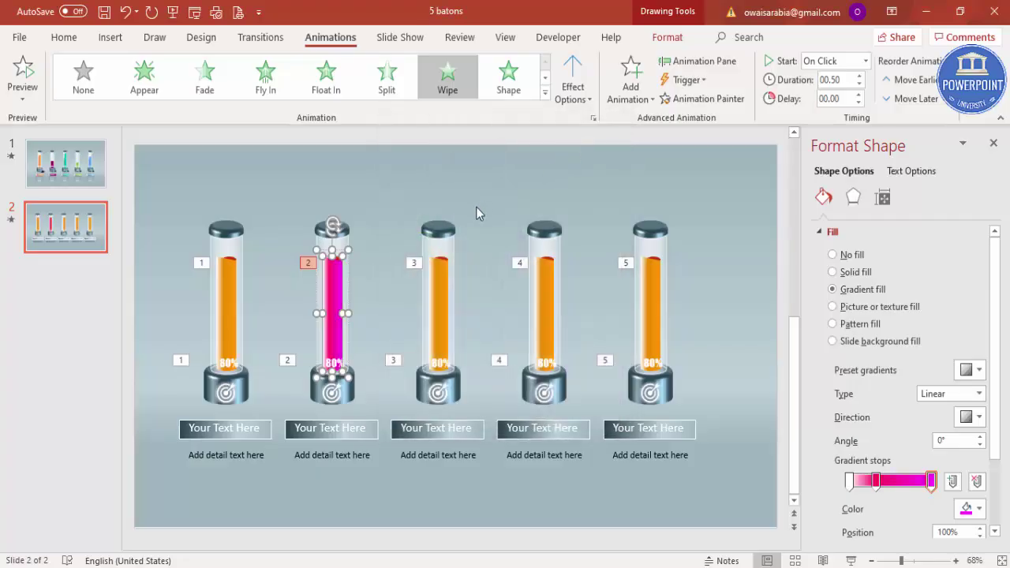
- Shorten the pink liquid in the second tube from its upper edge to about half the tube's height
{"action": "left_click", "coordinate": [361, 263]}
{"action": "left_click", "coordinate": [332, 264]}
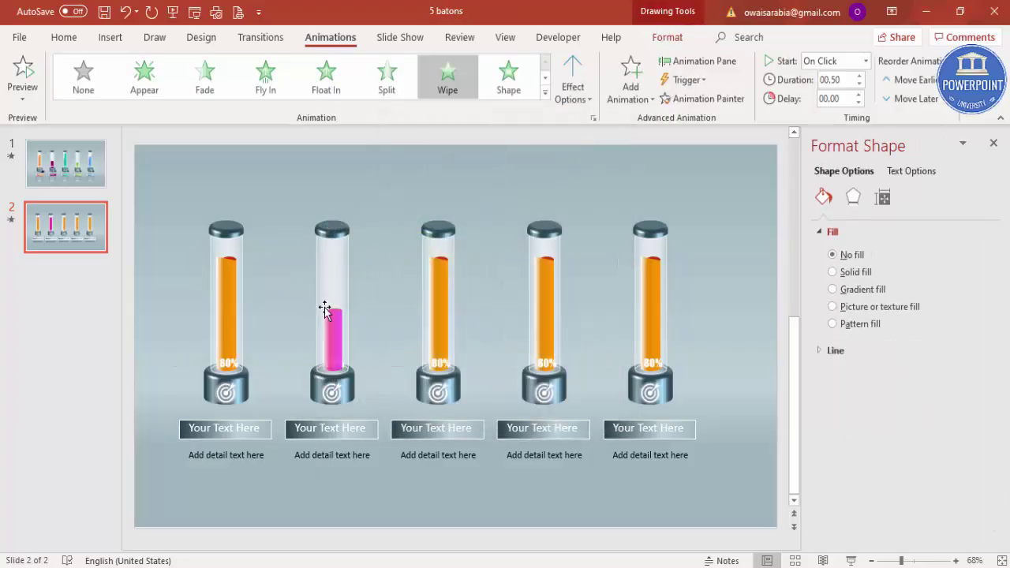
{"action": "left_click", "coordinate": [283, 289]}
- Select the percentage label at the base of the second tube's liquid
{"action": "left_click", "coordinate": [334, 351]}
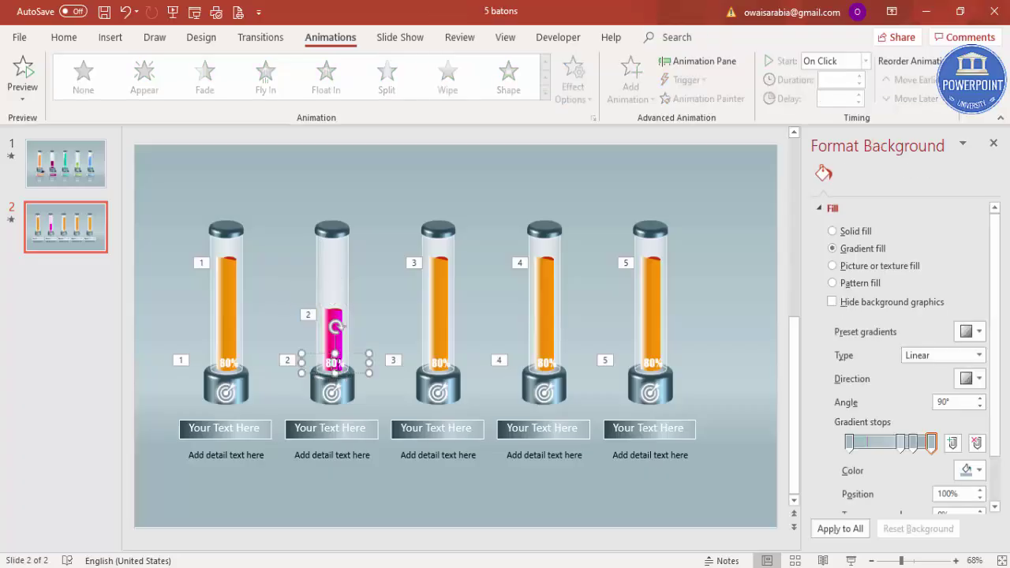